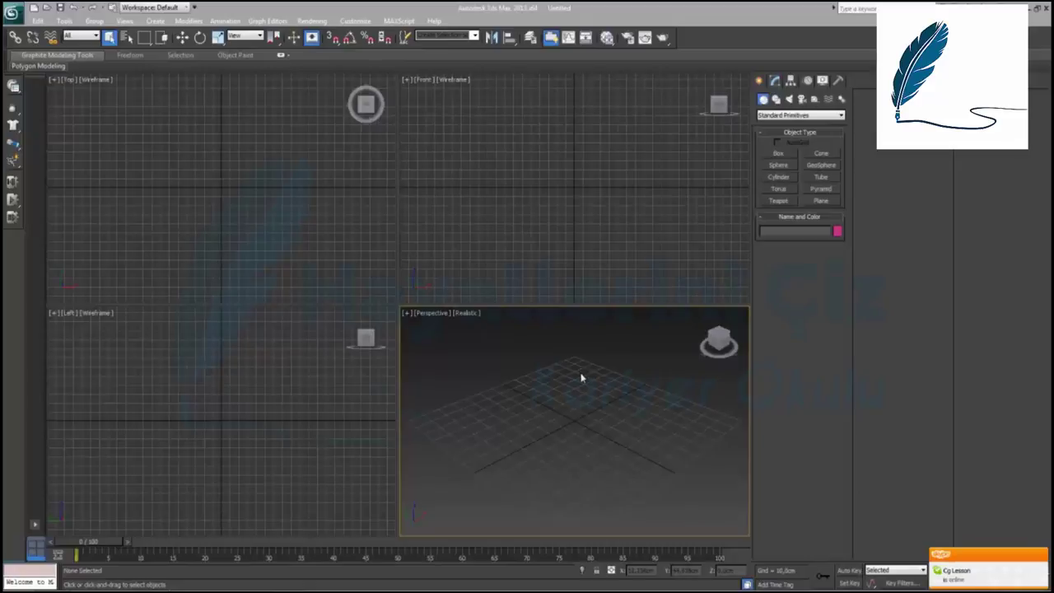
# Pick the Line shape tool and maximize the Front viewport.
pyautogui.click(265, 208)
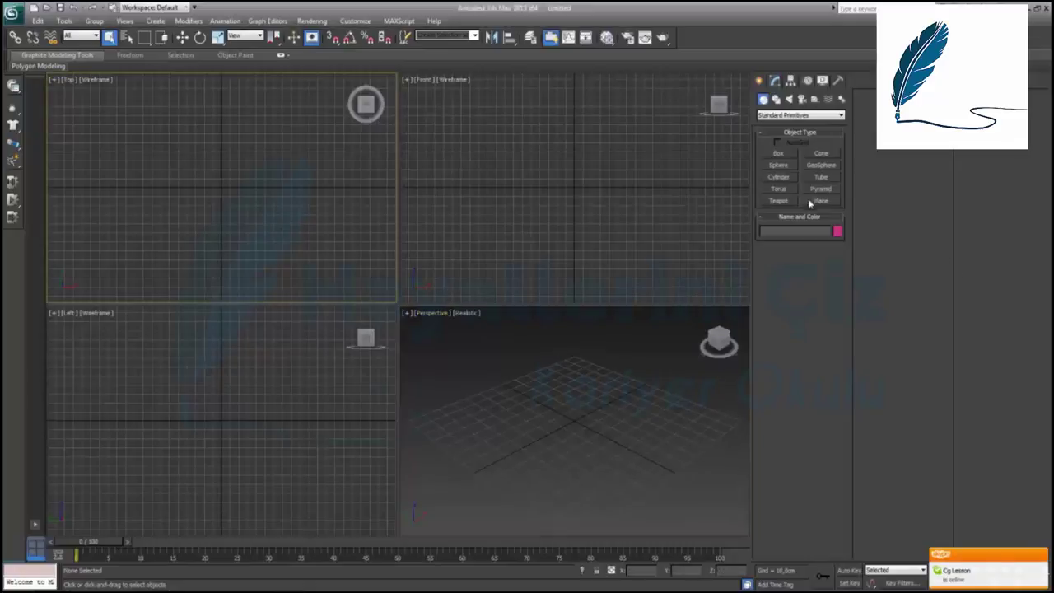
pyautogui.click(776, 100)
pyautogui.click(779, 163)
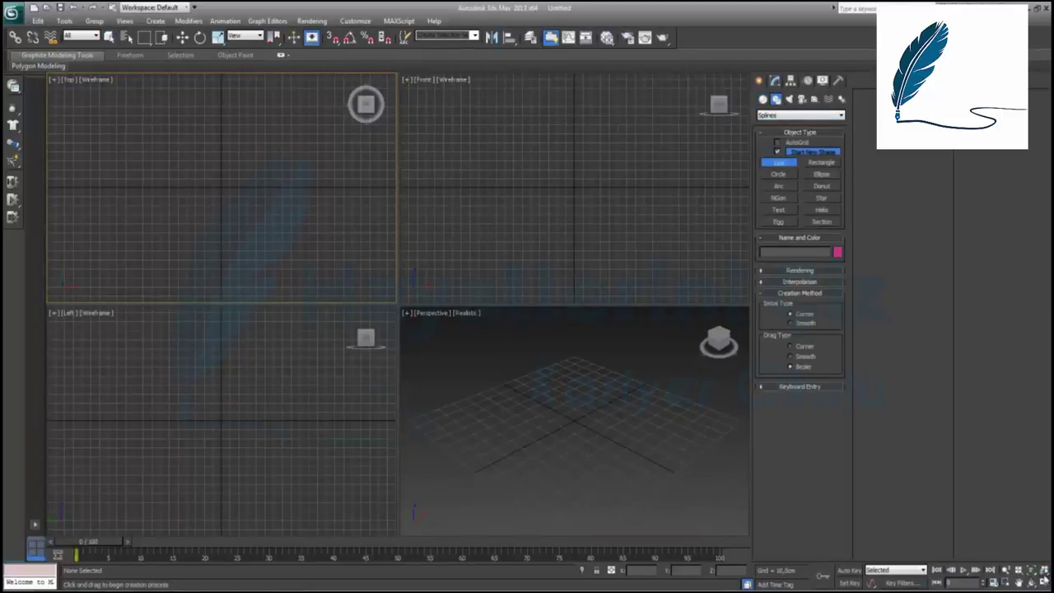
pyautogui.click(1044, 582)
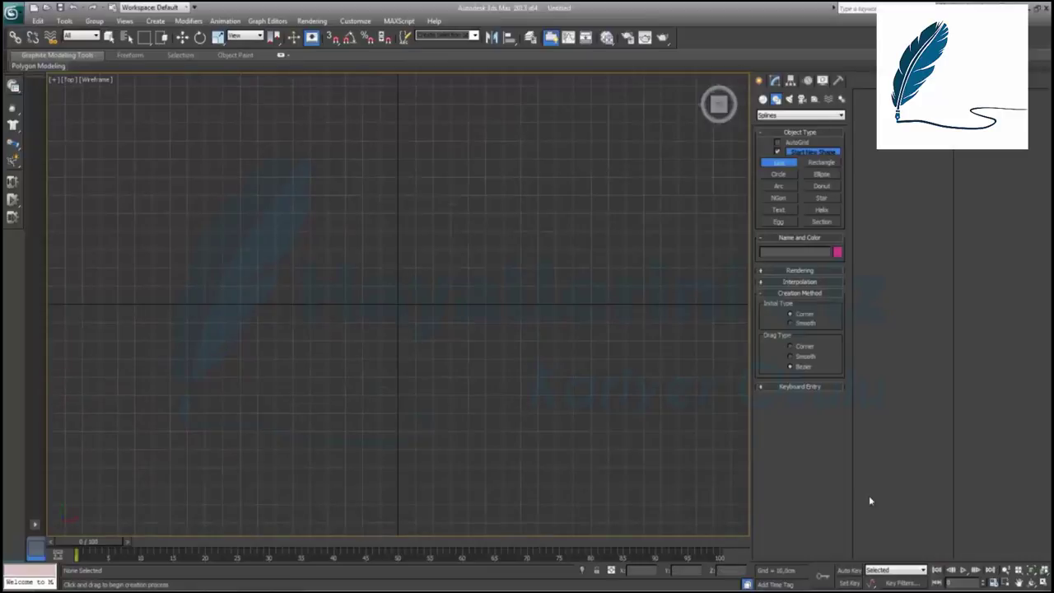
pyautogui.click(1043, 582)
pyautogui.click(619, 177)
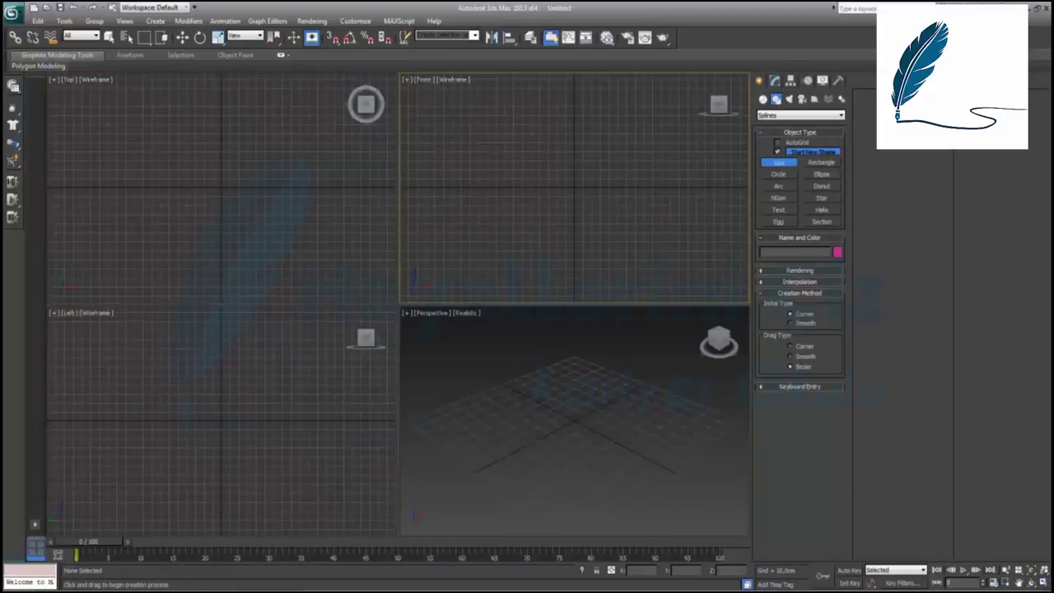
pyautogui.hotkey('alt', 'w')
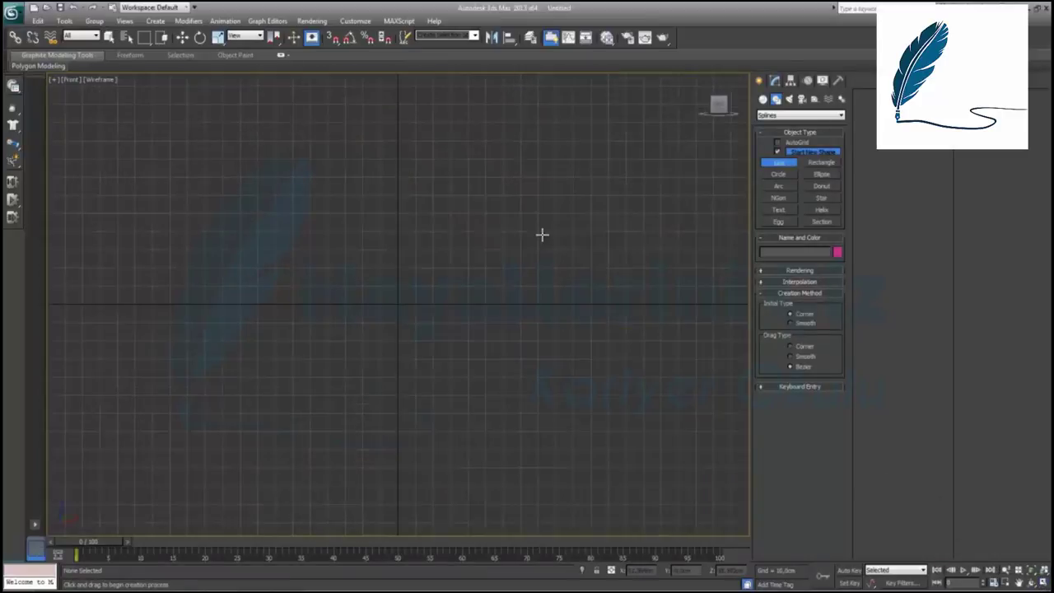
# Draw an L-shaped line: a tall vertical stroke down to a long horizontal base.
pyautogui.click(585, 106)
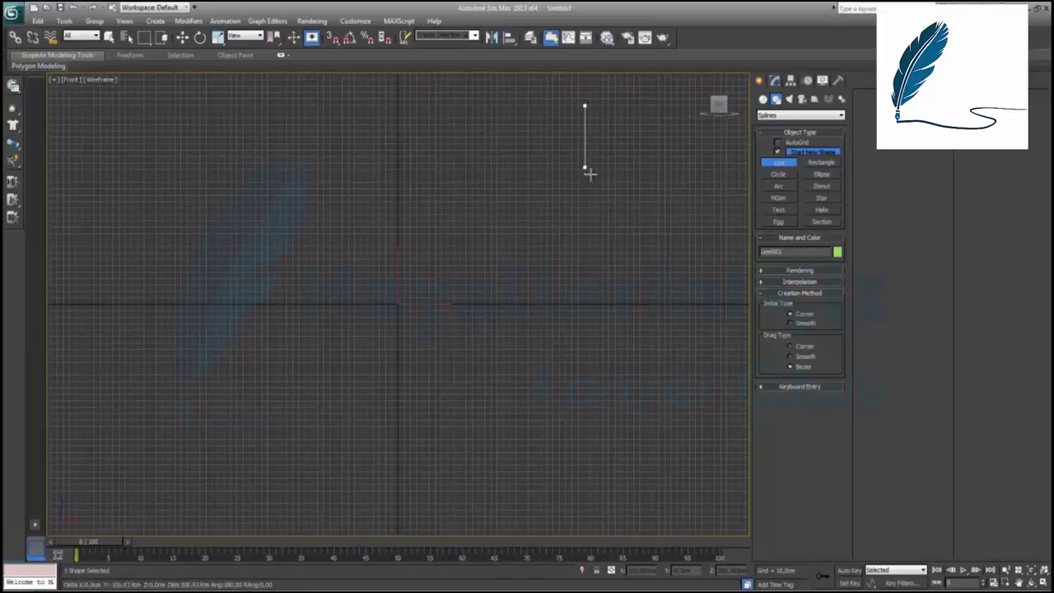
pyautogui.keyDown('shift'); pyautogui.click(616, 345); pyautogui.keyUp('shift')
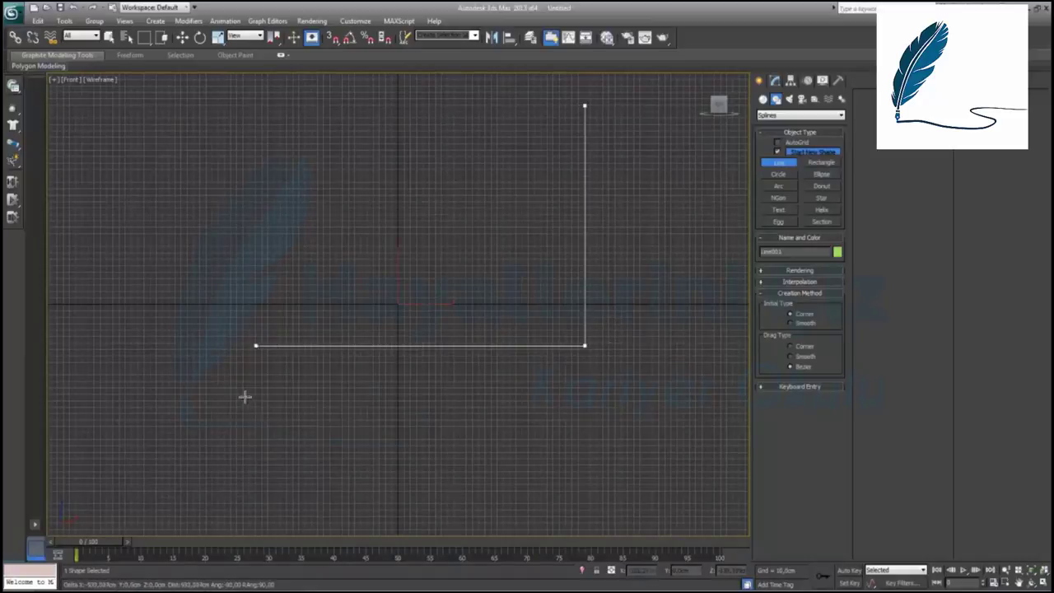
pyautogui.click(173, 396)
pyautogui.rightClick(195, 395)
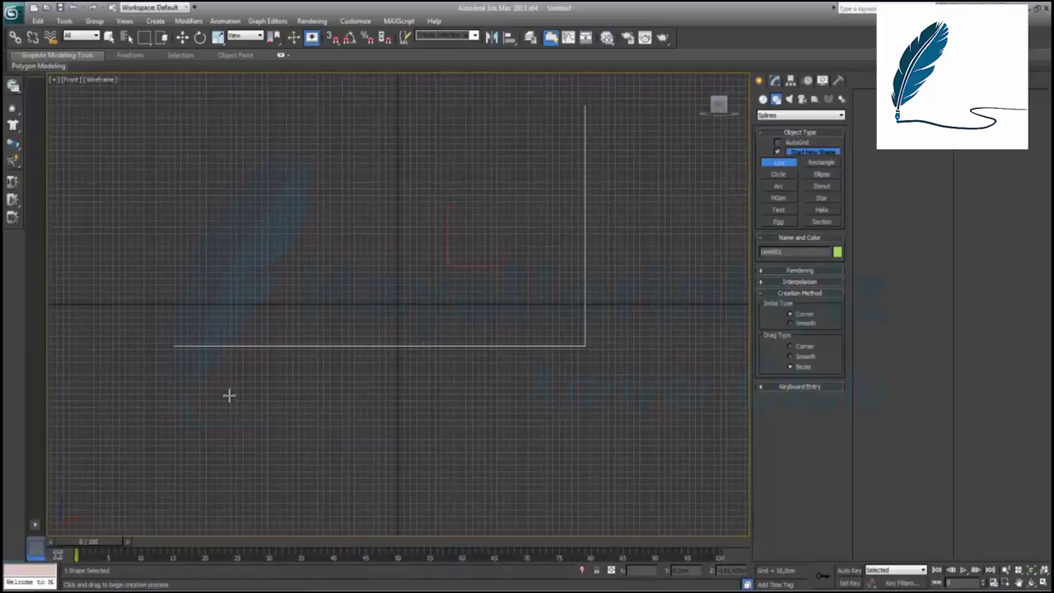
pyautogui.rightClick(228, 395)
pyautogui.click(775, 81)
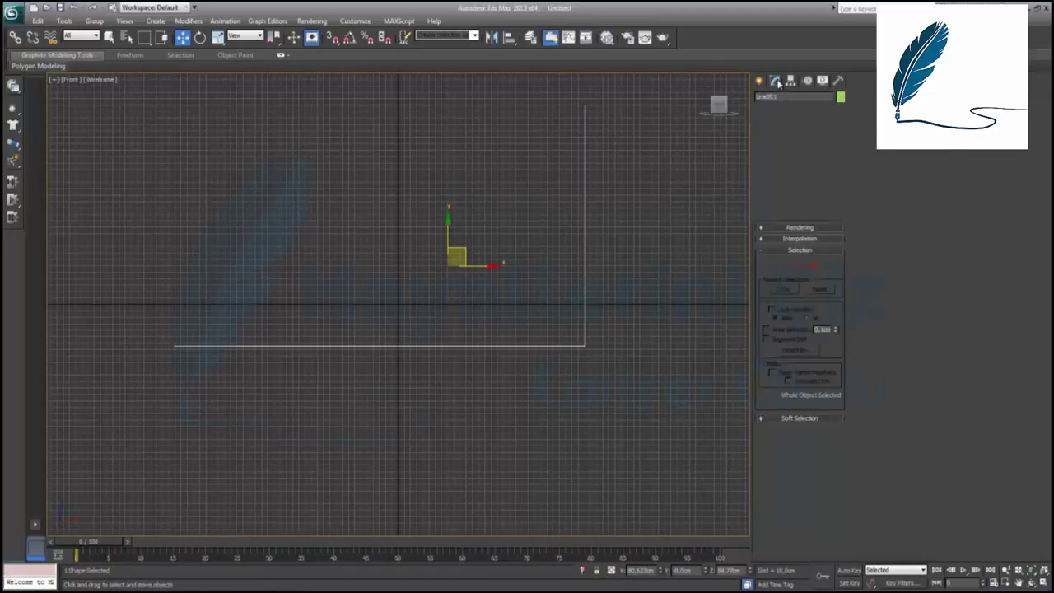
# In Vertex mode, fillet the line's corner vertex into a large smooth curve.
pyautogui.click(787, 265)
pyautogui.click(584, 346)
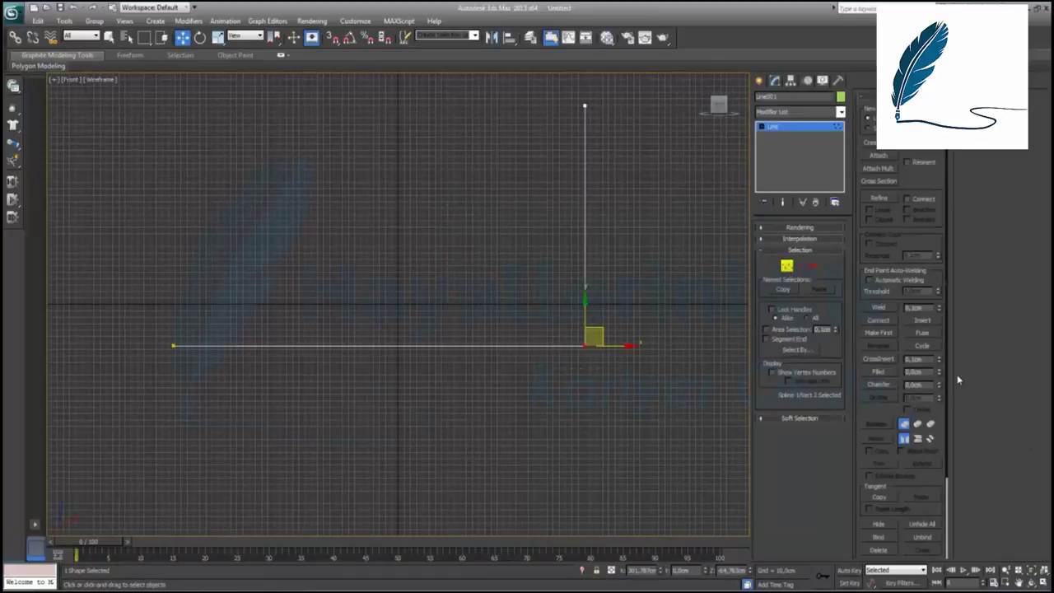
pyautogui.moveTo(939, 372); pyautogui.dragTo(941, 317)
pyautogui.moveTo(641, 153); pyautogui.dragTo(622, 248, button='middle')
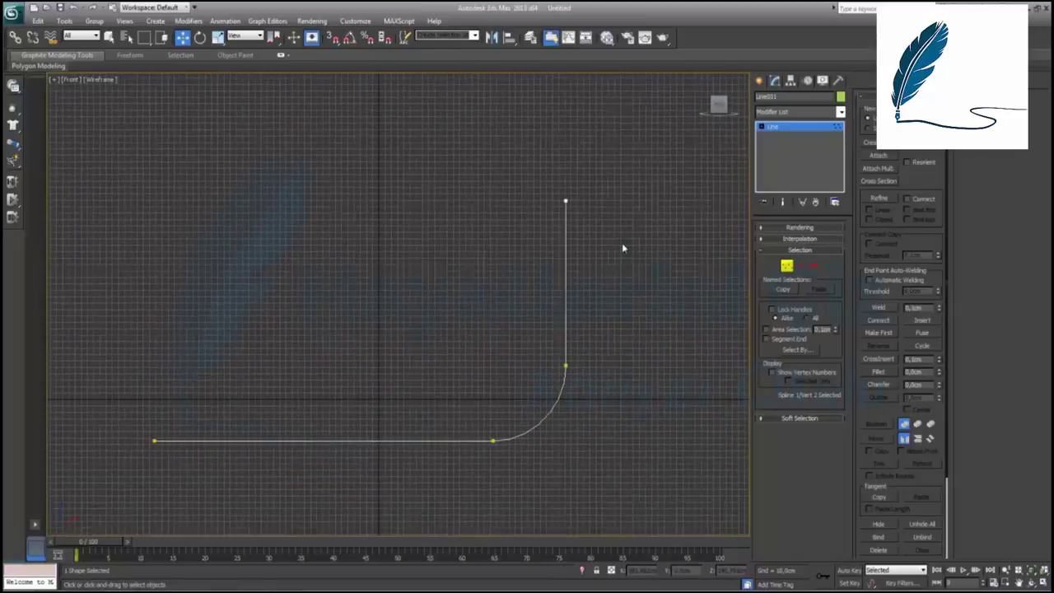
# Move the top vertex up to lengthen the vertical arm.
pyautogui.moveTo(619, 175); pyautogui.dragTo(505, 244)
pyautogui.moveTo(566, 177); pyautogui.dragTo(578, 60)
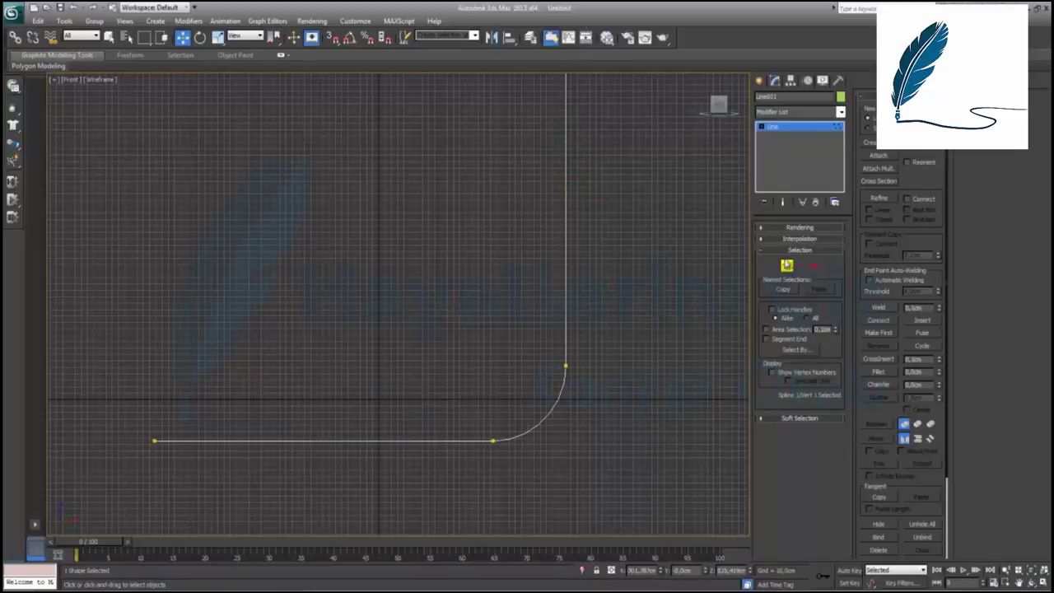
pyautogui.click(786, 267)
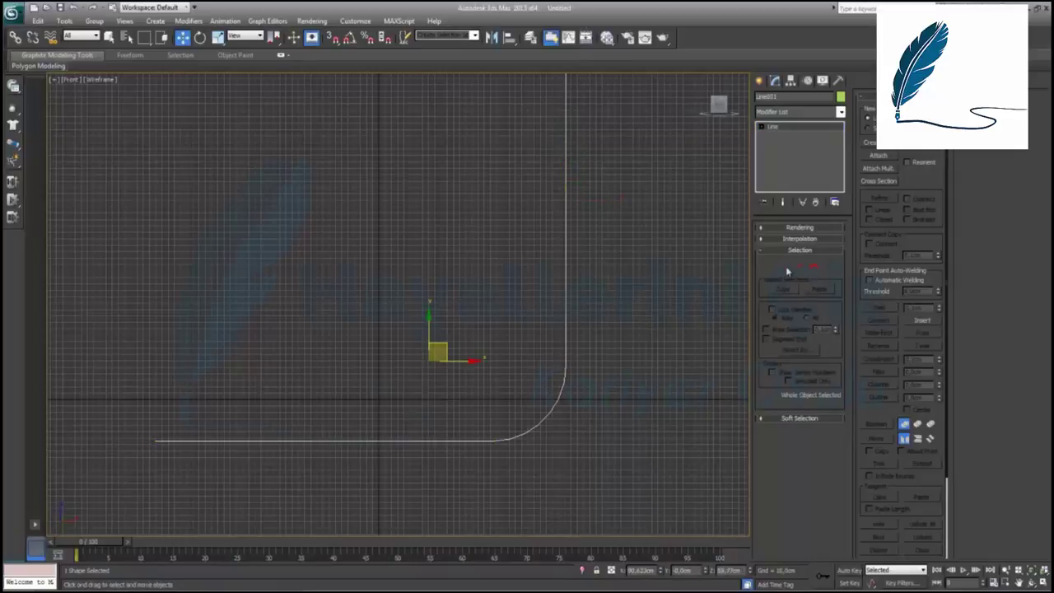
# Add an Extrude modifier and raise the Amount to about 2467 cm.
pyautogui.click(796, 111)
pyautogui.scroll(-5, 793, 494)
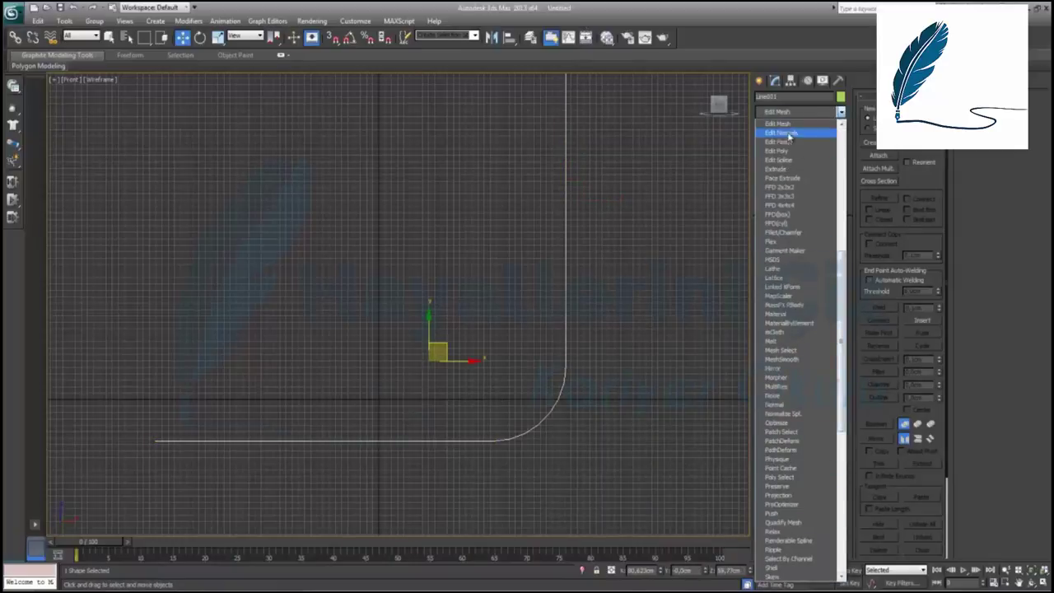
pyautogui.click(778, 167)
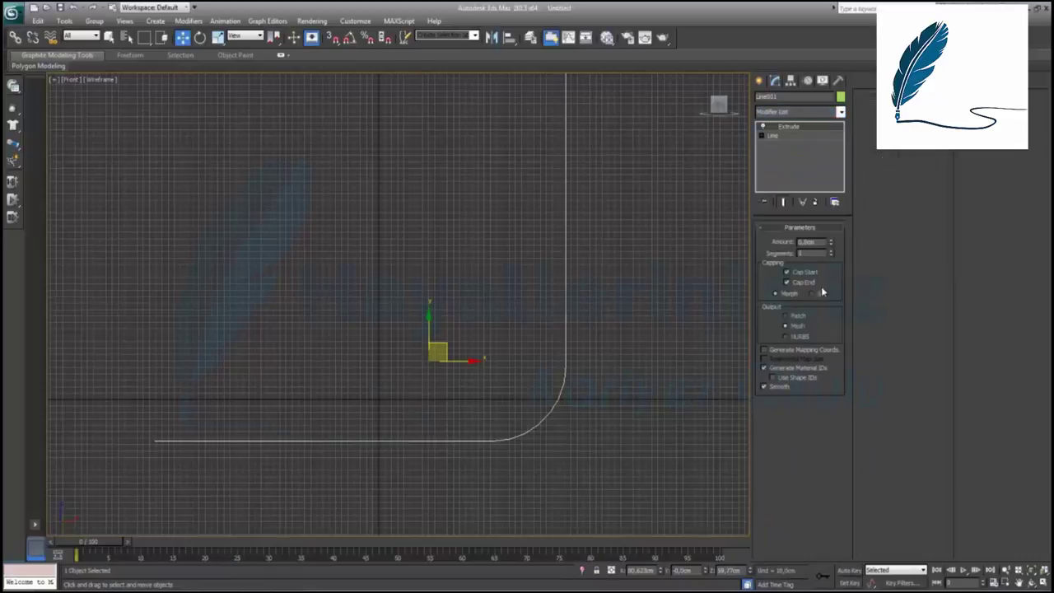
pyautogui.click(1043, 582)
pyautogui.rightClick(621, 408)
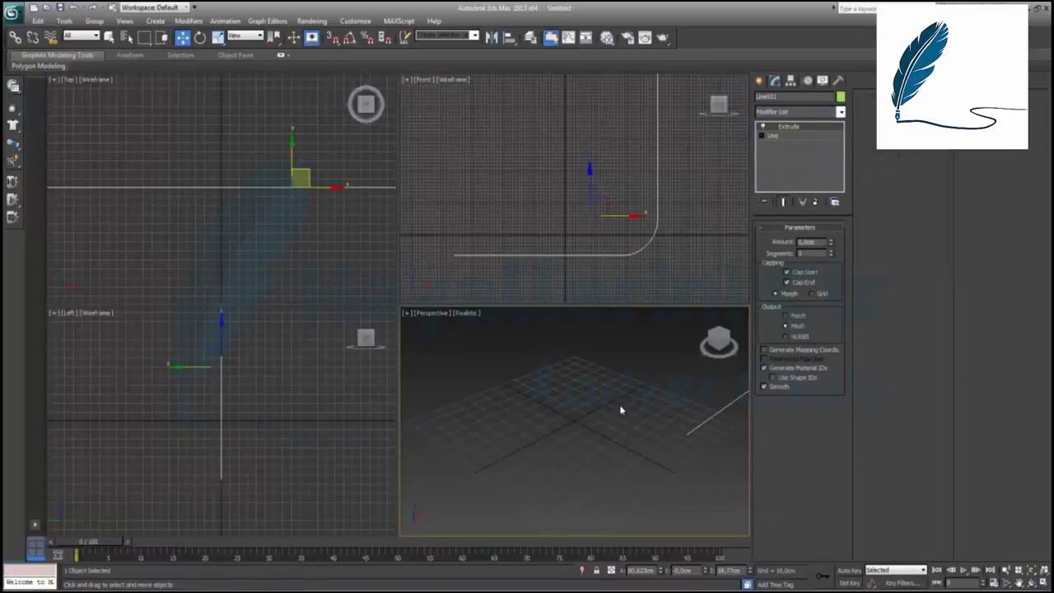
pyautogui.click(1042, 582)
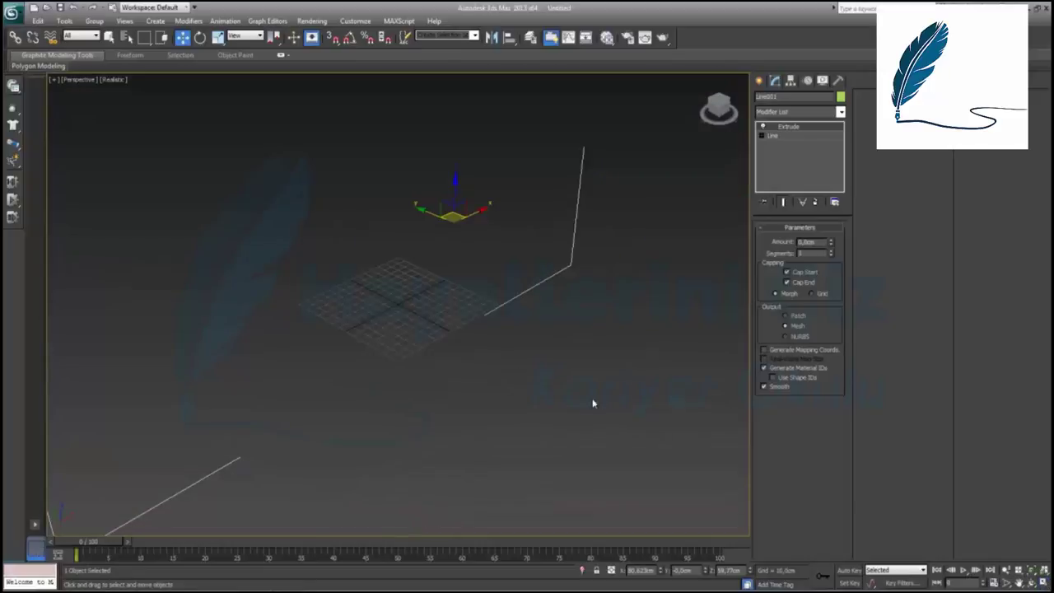
pyautogui.scroll(-3, 470, 351)
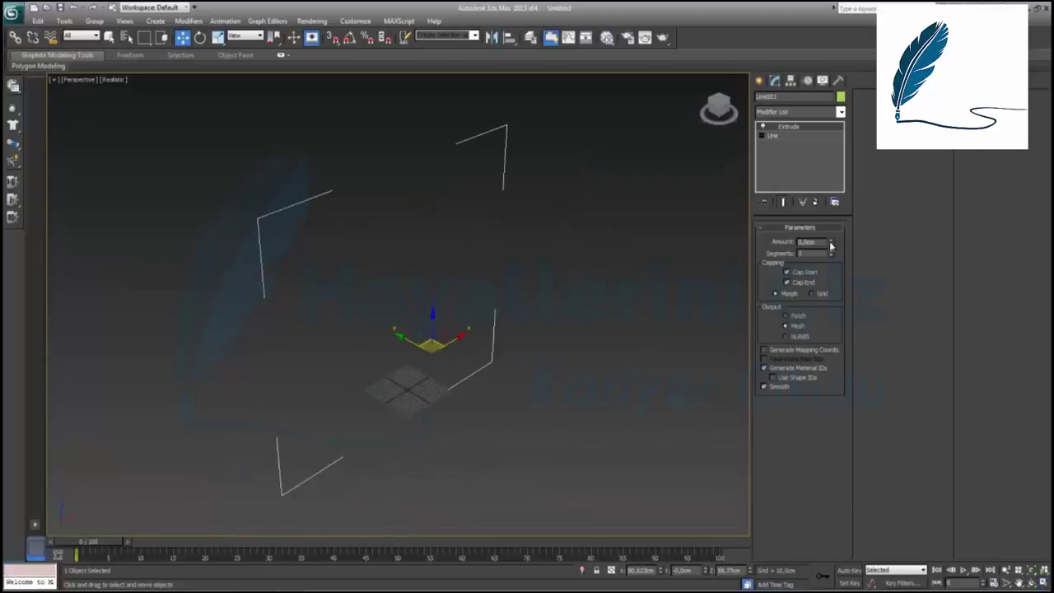
pyautogui.moveTo(831, 245); pyautogui.dragTo(1001, 443)
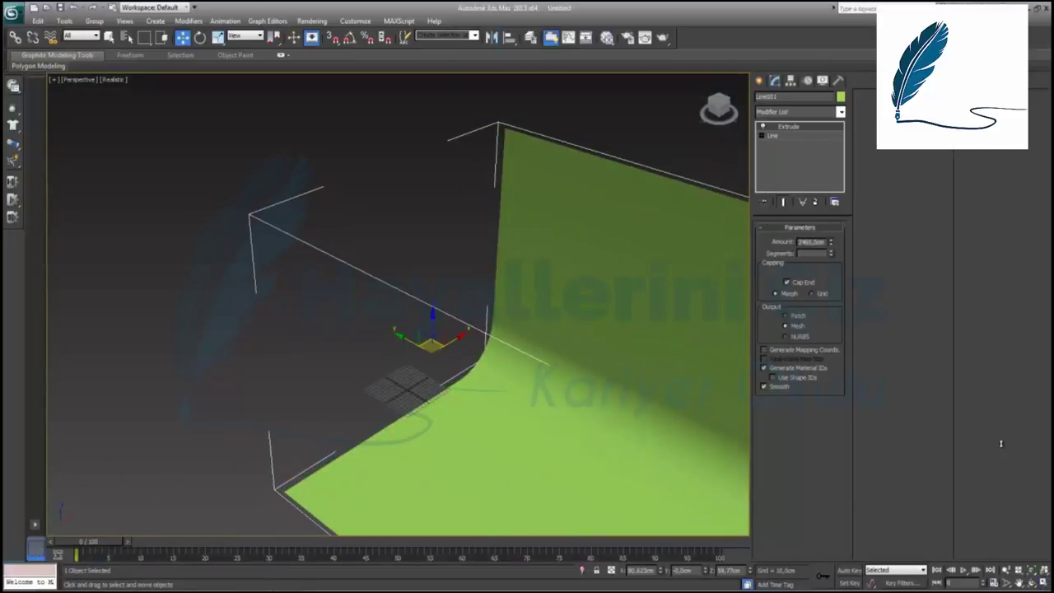
# Inspect the curved backdrop in Perspective, then return to four viewports.
pyautogui.moveTo(467, 351); pyautogui.dragTo(359, 293, button='middle')
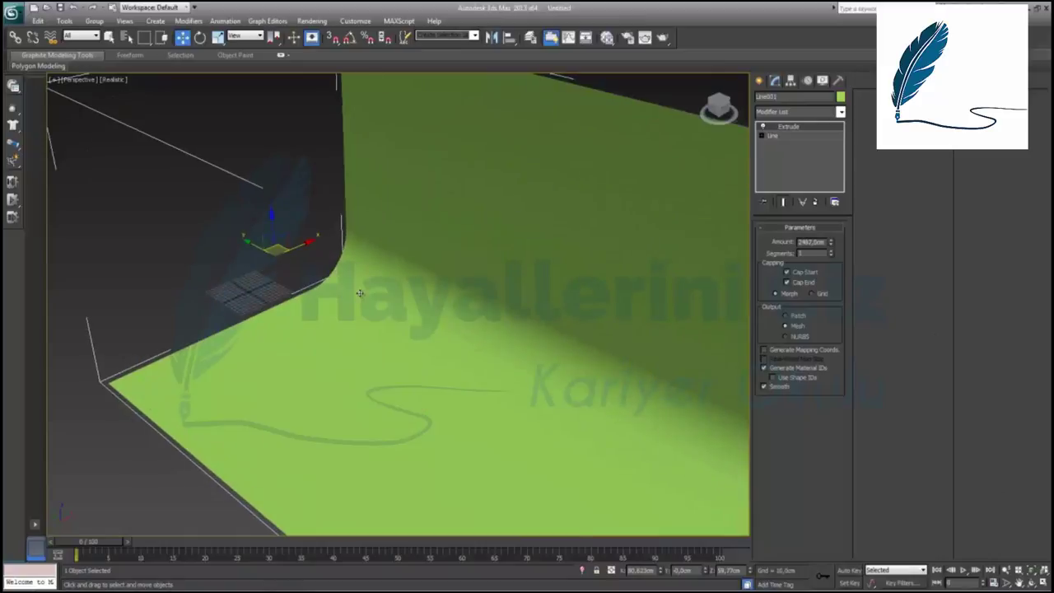
pyautogui.scroll(-5, 359, 293)
pyautogui.keyDown('alt'); pyautogui.moveTo(478, 390); pyautogui.dragTo(386, 336, button='middle'); pyautogui.keyUp('alt')
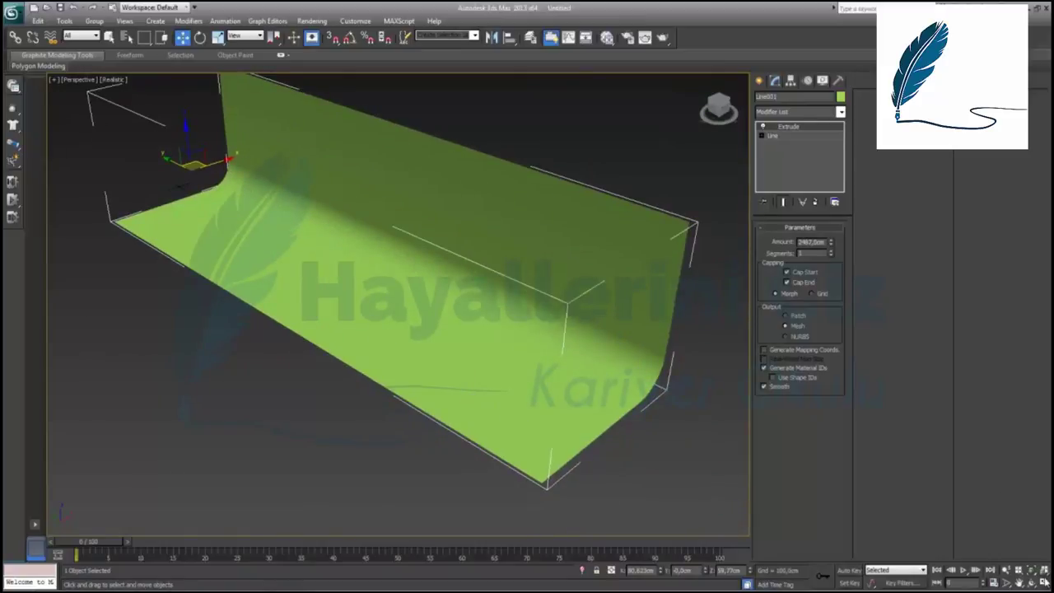
pyautogui.click(1043, 583)
pyautogui.click(252, 252)
# Maximize the Top view and hide its grid.
pyautogui.scroll(-3, 252, 252)
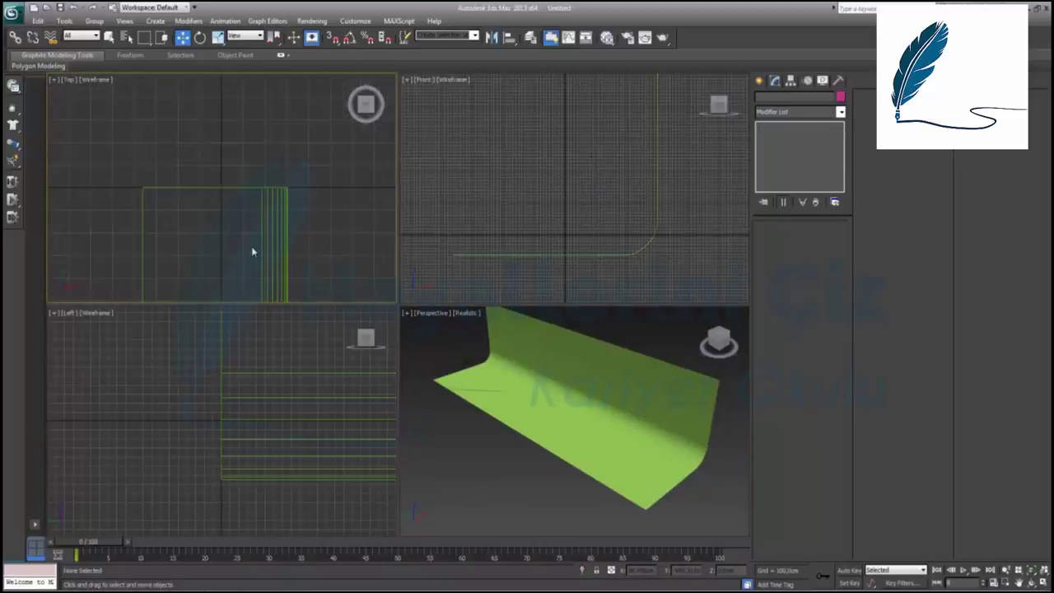
pyautogui.scroll(-3, 252, 252)
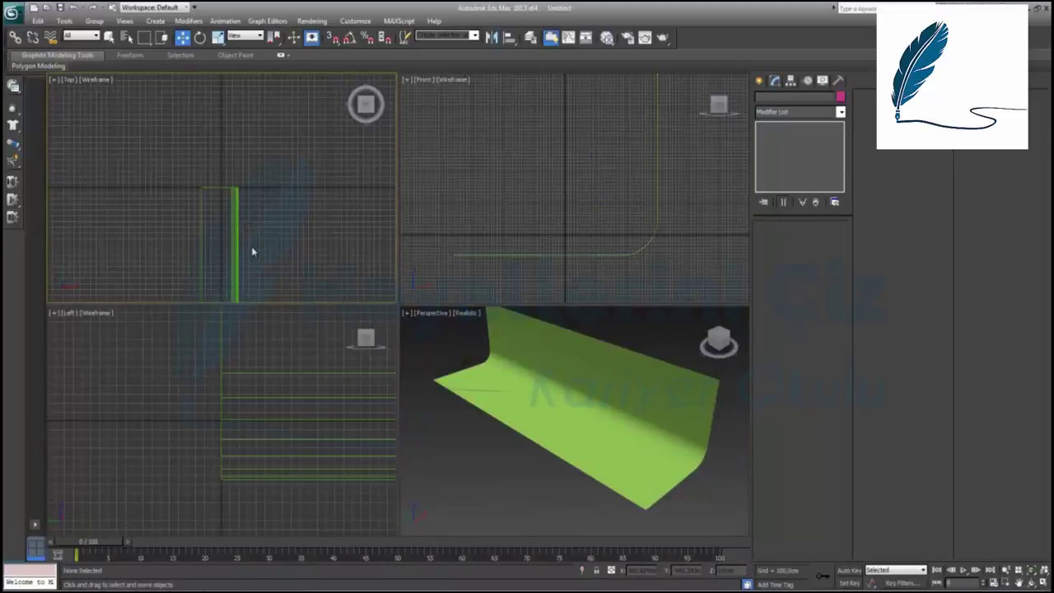
pyautogui.click(1044, 582)
pyautogui.press('g')
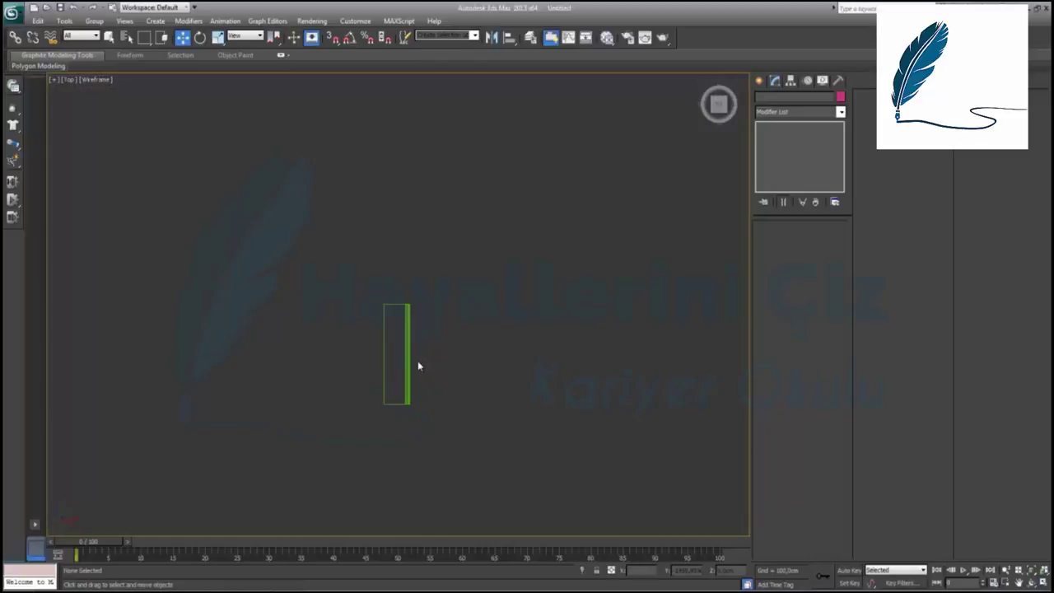
# Drag the line's left vertex outward to lengthen the backdrop floor.
pyautogui.click(407, 362)
pyautogui.click(778, 137)
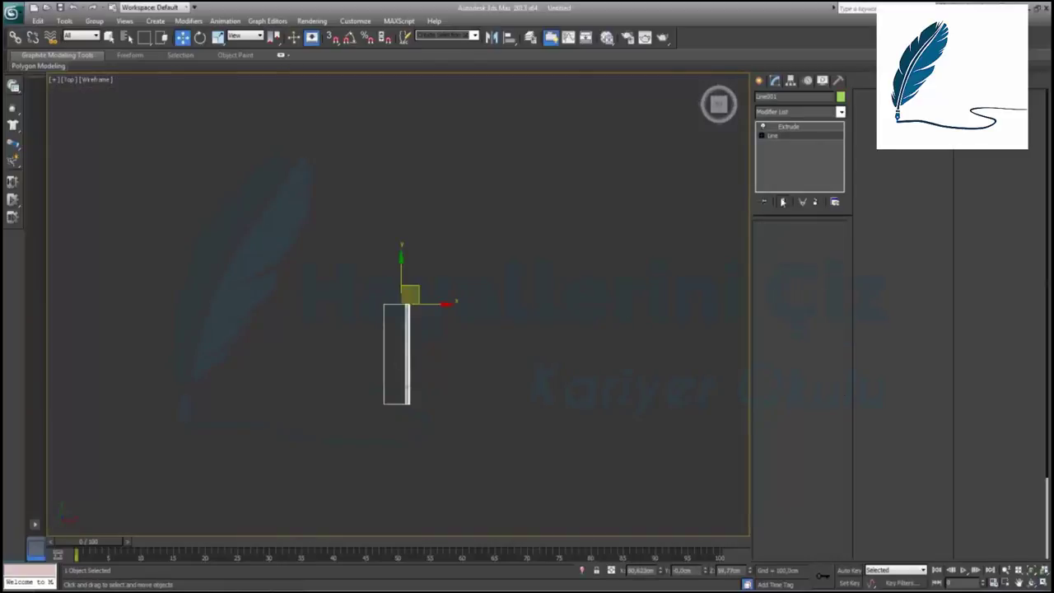
pyautogui.click(786, 266)
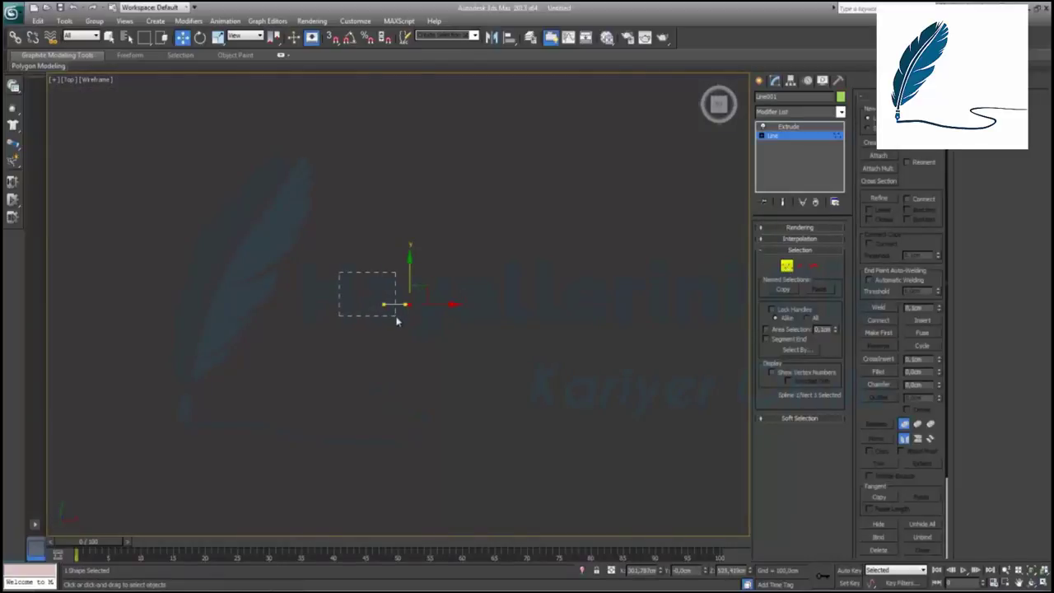
pyautogui.moveTo(396, 321); pyautogui.dragTo(288, 304)
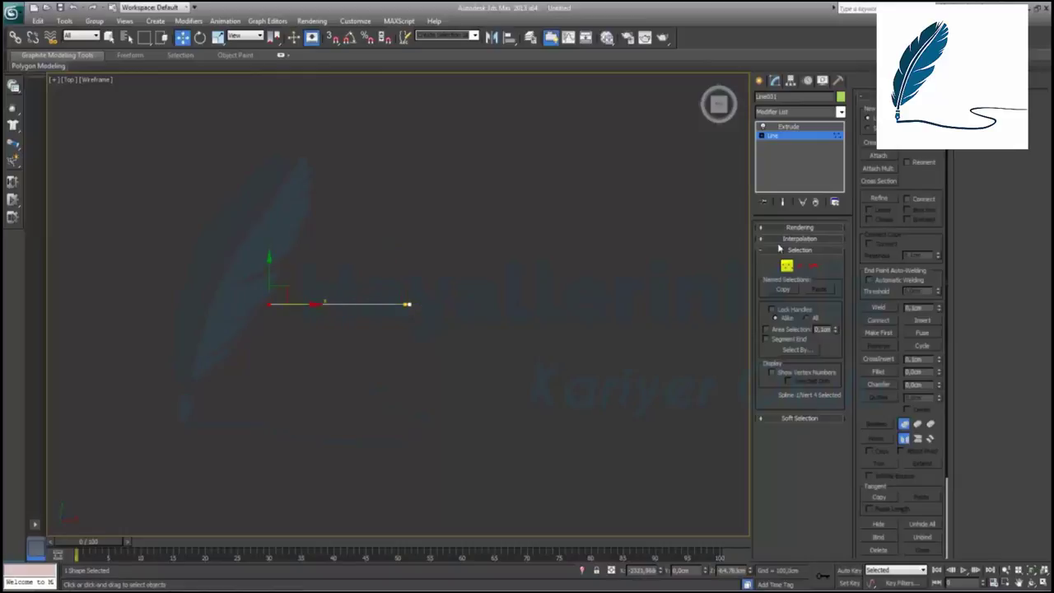
pyautogui.click(788, 126)
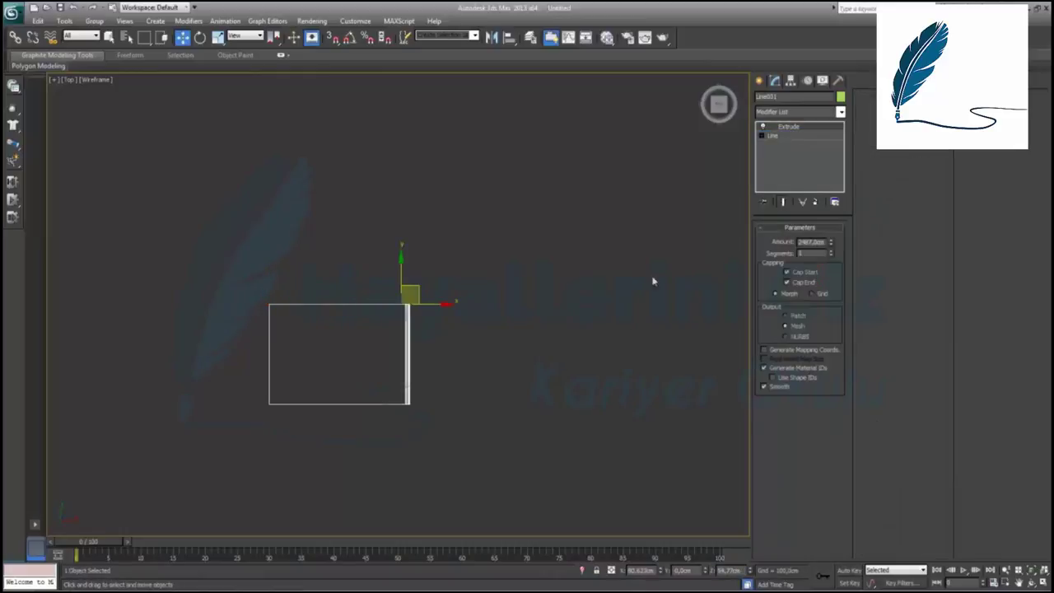
# Hide the Front and Left grids, then maximize and recentre the Left view.
pyautogui.click(1043, 582)
pyautogui.click(301, 241)
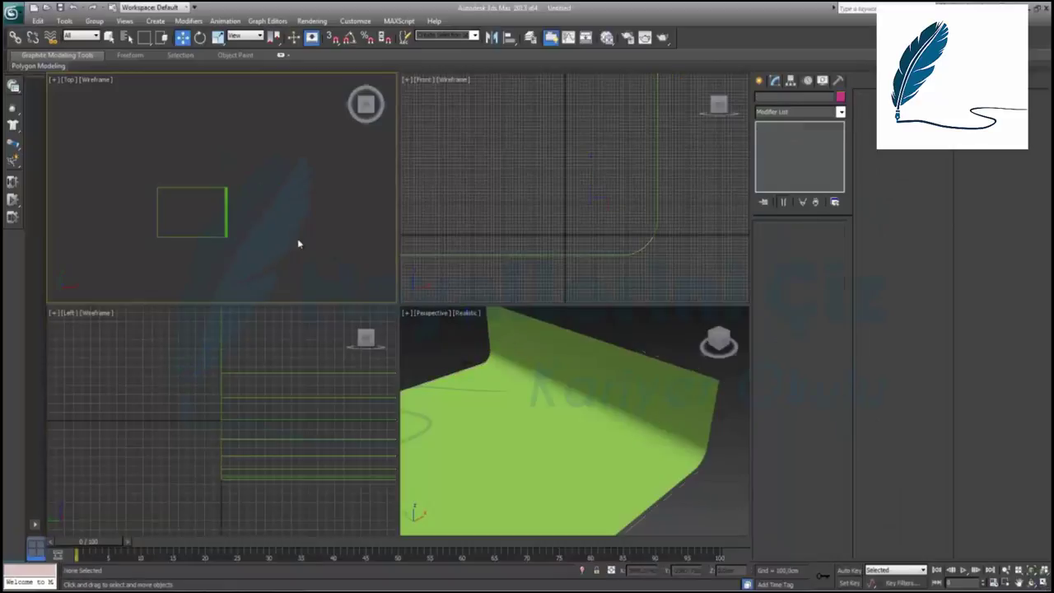
pyautogui.click(569, 214)
pyautogui.press('g')
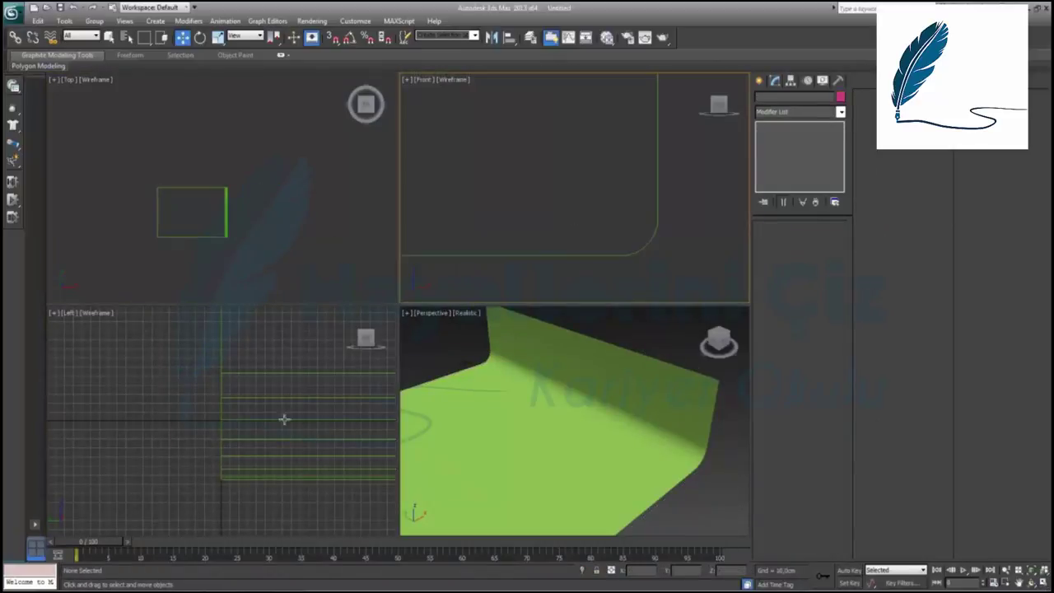
pyautogui.click(135, 435)
pyautogui.press('g')
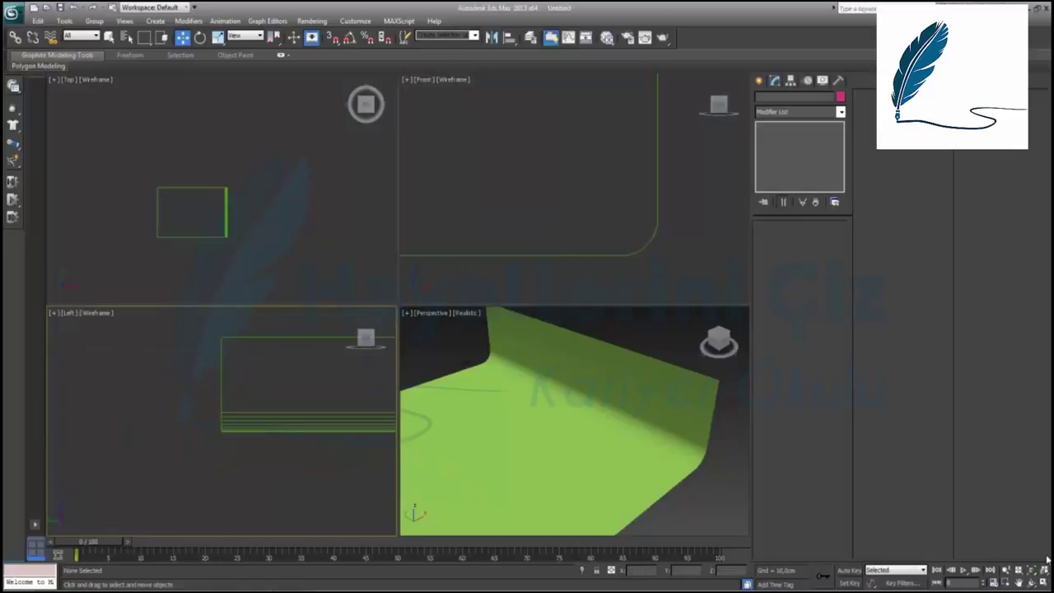
pyautogui.click(1042, 582)
pyautogui.moveTo(569, 355); pyautogui.dragTo(222, 436, button='middle')
pyautogui.scroll(-3, 247, 439)
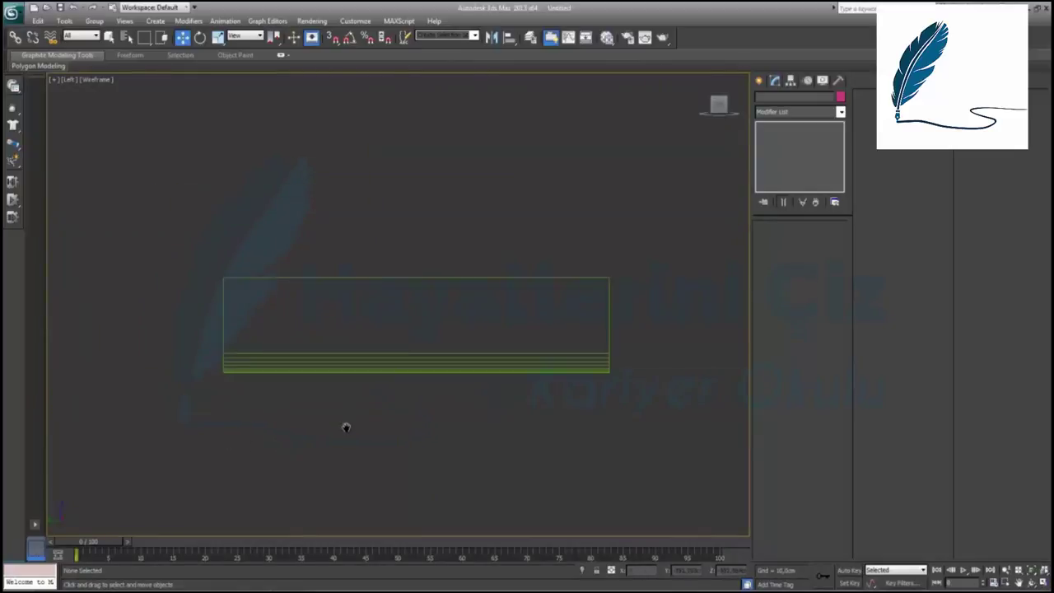
# Create a text shape reading 'D' in front of the backdrop.
pyautogui.click(761, 80)
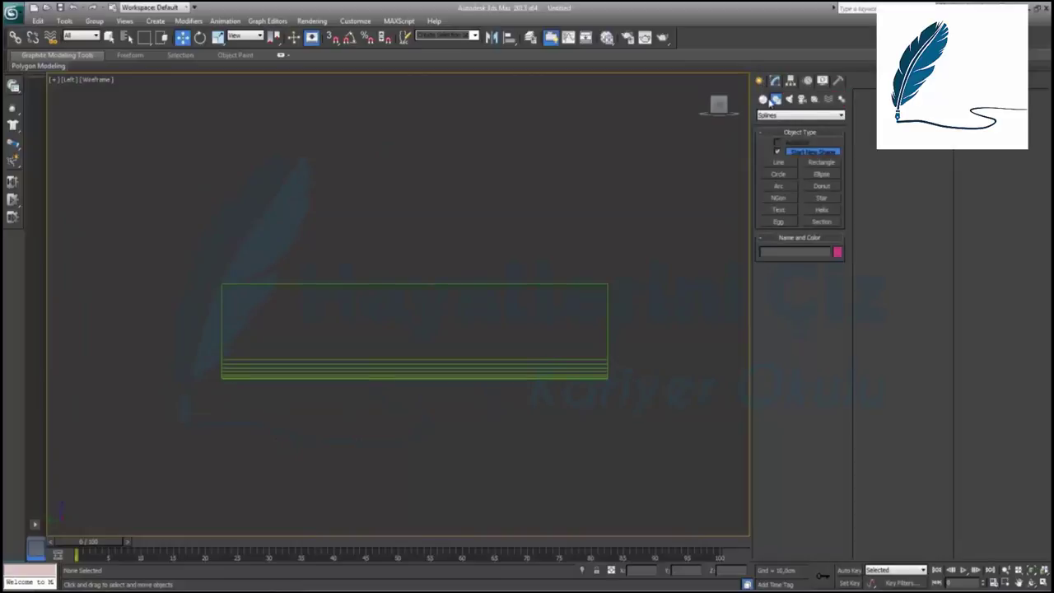
pyautogui.click(779, 209)
pyautogui.click(409, 334)
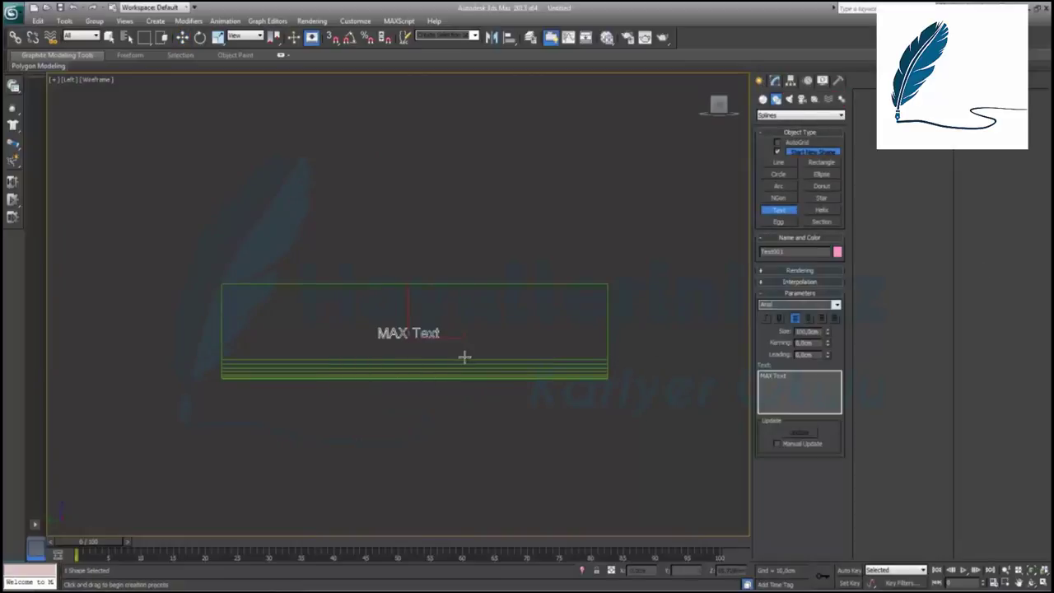
pyautogui.moveTo(796, 379); pyautogui.dragTo(664, 371)
pyautogui.write('D')
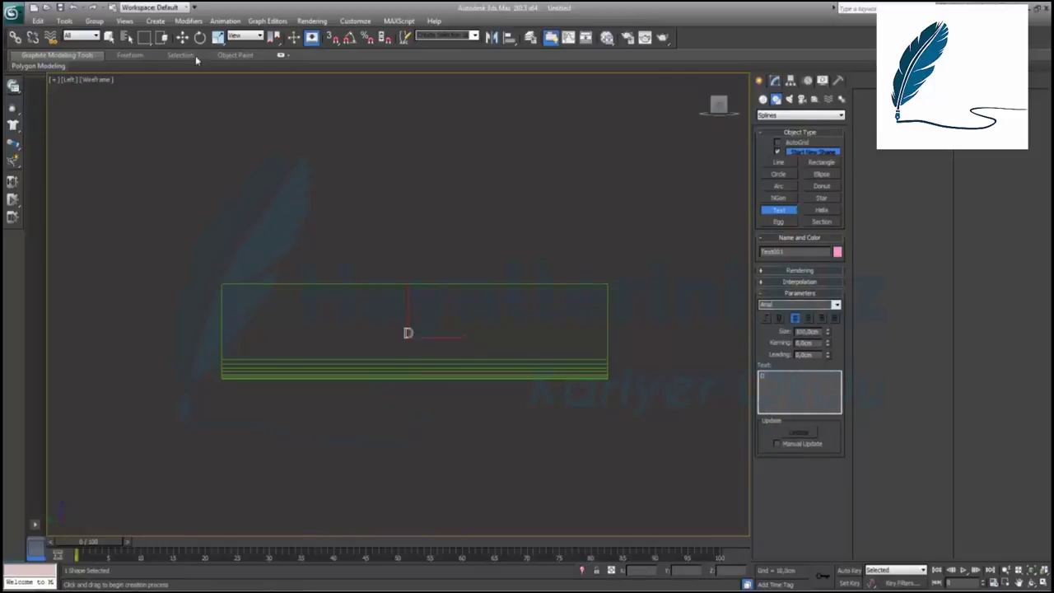
# Shift-copy the D to the right and change its text to 'O'.
pyautogui.click(183, 38)
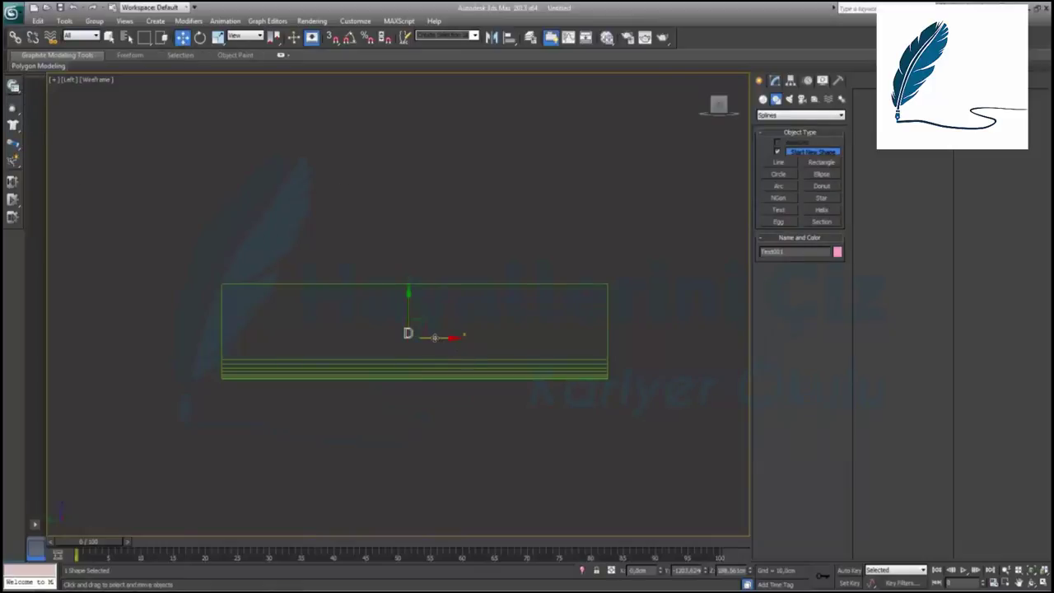
pyautogui.keyDown('shift'); pyautogui.moveTo(435, 337); pyautogui.dragTo(450, 334); pyautogui.keyUp('shift')
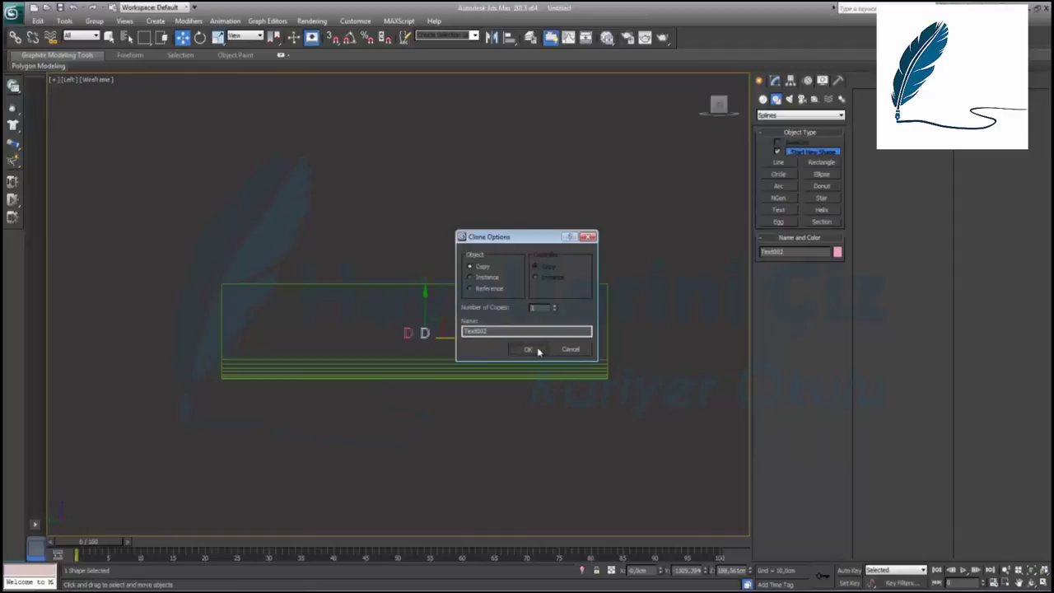
pyautogui.click(534, 351)
pyautogui.click(774, 81)
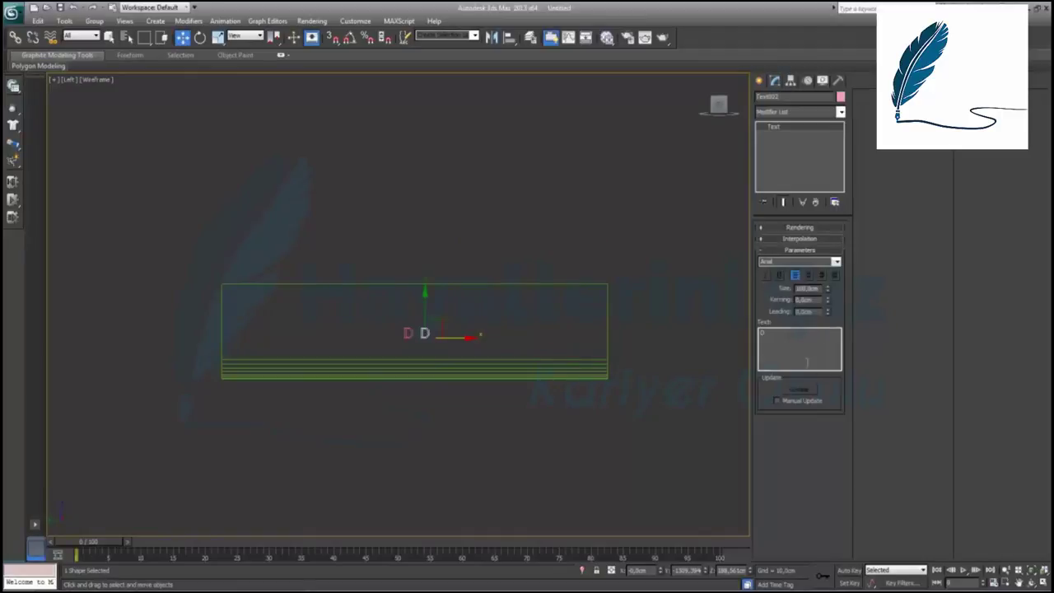
pyautogui.write('O')
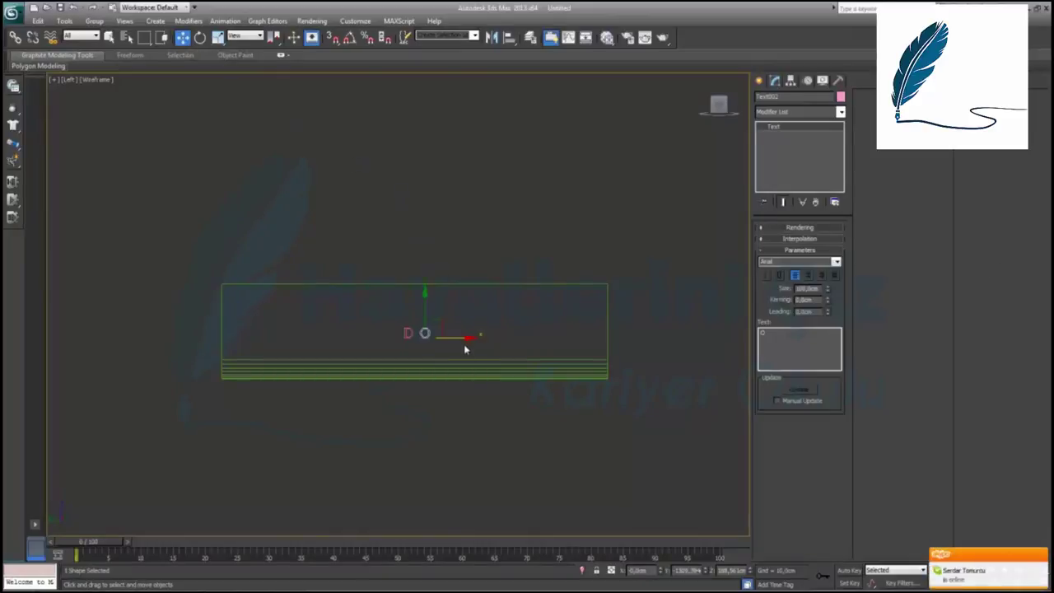
# Copy the letter further right and change its text to 'F'.
pyautogui.keyDown('shift'); pyautogui.moveTo(457, 338); pyautogui.dragTo(479, 343); pyautogui.keyUp('shift')
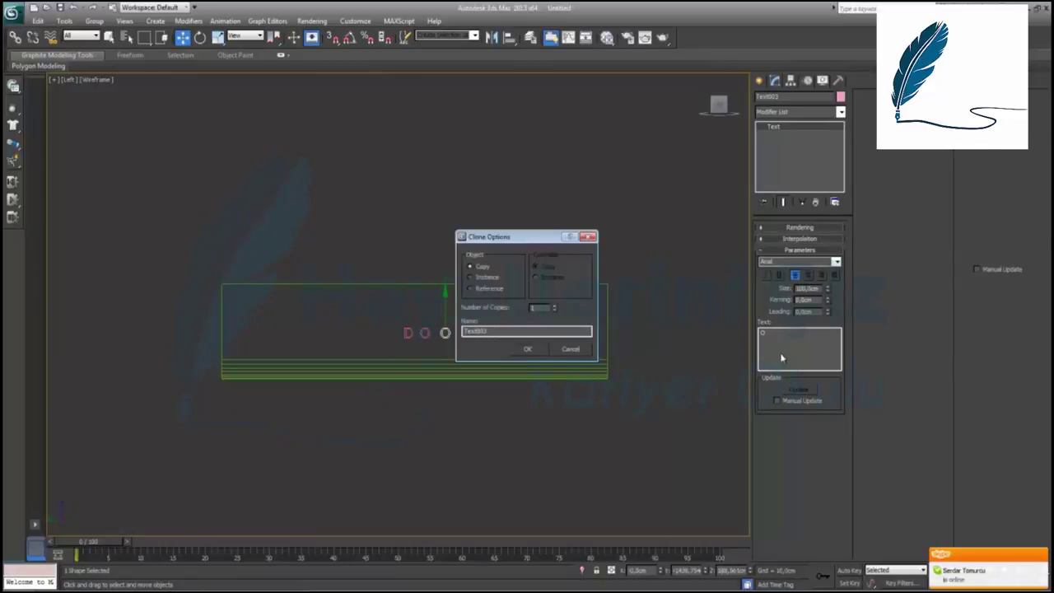
pyautogui.click(529, 350)
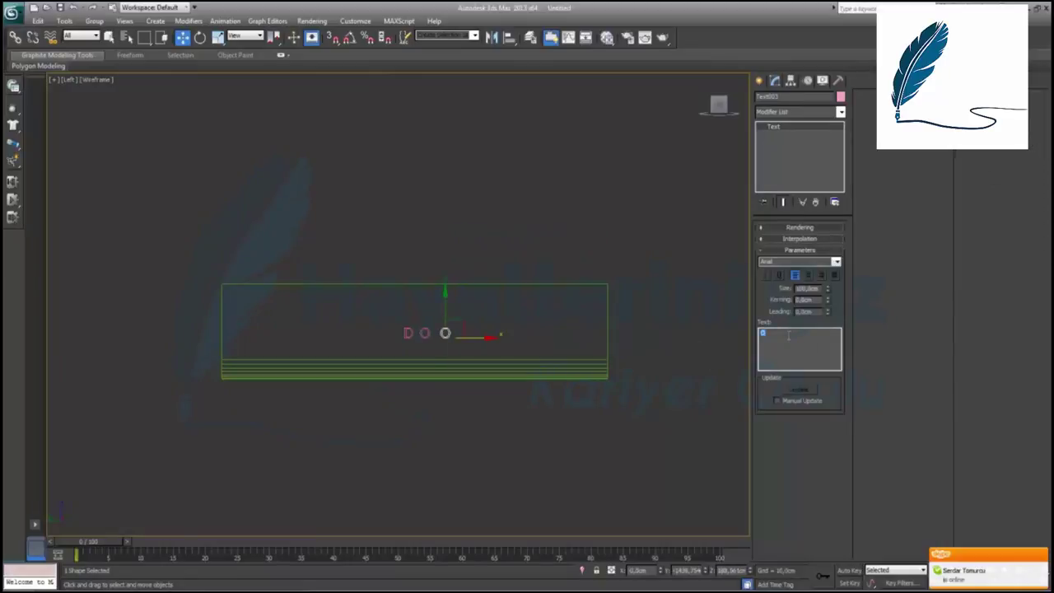
pyautogui.write('F')
pyautogui.click(254, 158)
pyautogui.scroll(2, 419, 286)
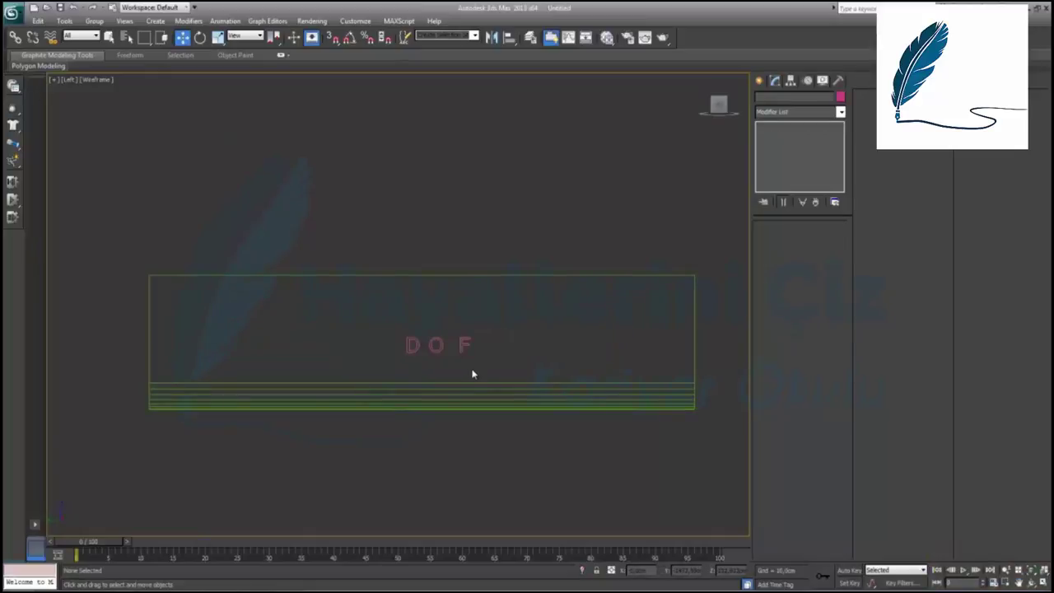
# Give all three letter shapes an Extrude modifier with Amount 20 cm.
pyautogui.click(402, 346)
pyautogui.click(791, 112)
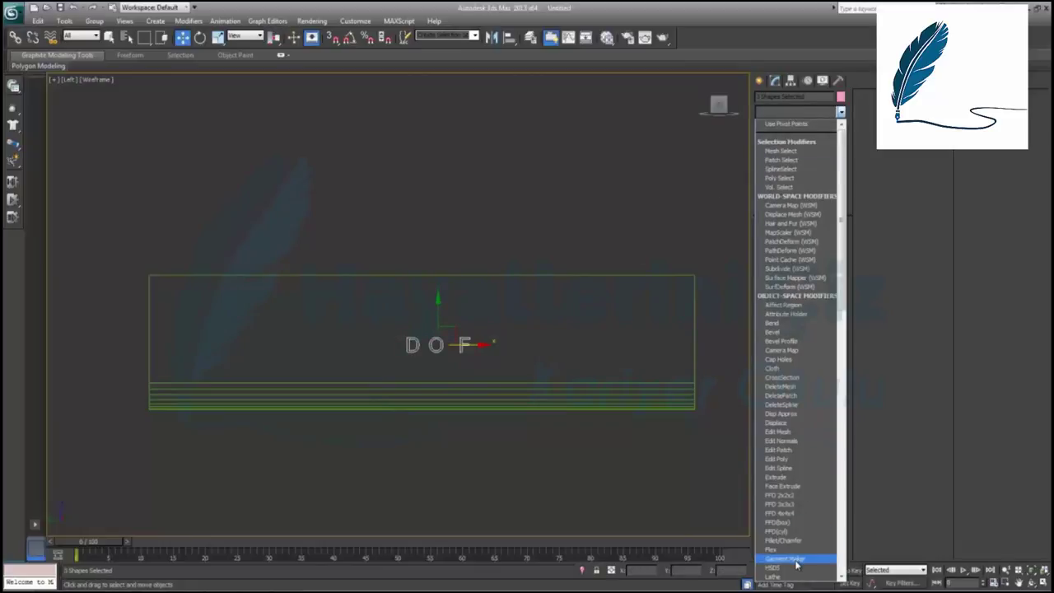
pyautogui.click(782, 477)
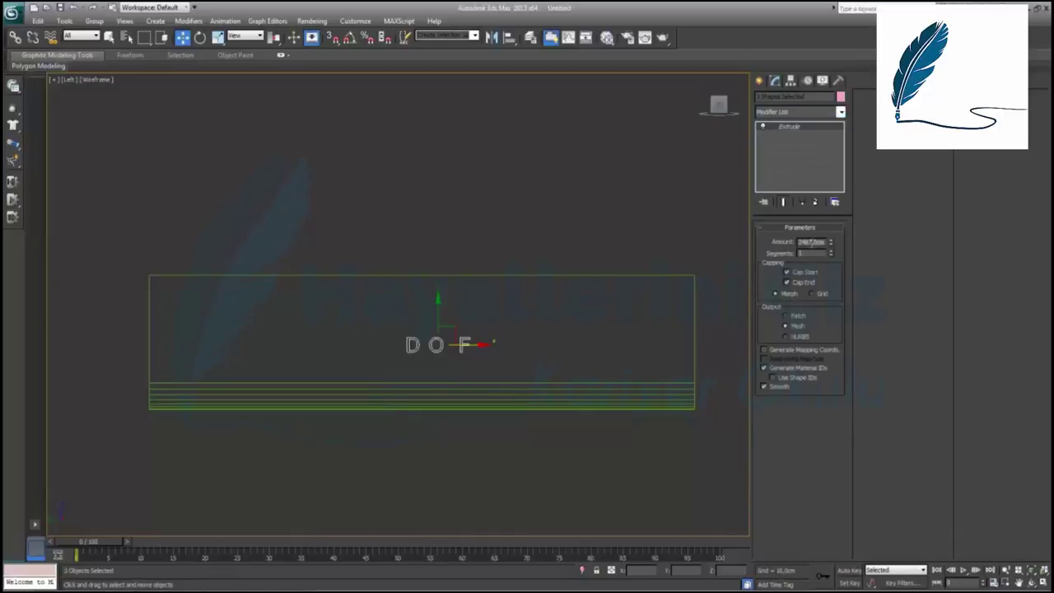
pyautogui.doubleClick(811, 241)
pyautogui.write('20')
pyautogui.press('Return')
# In the Front view, lower the letters onto the backdrop floor and slide them left.
pyautogui.click(1040, 582)
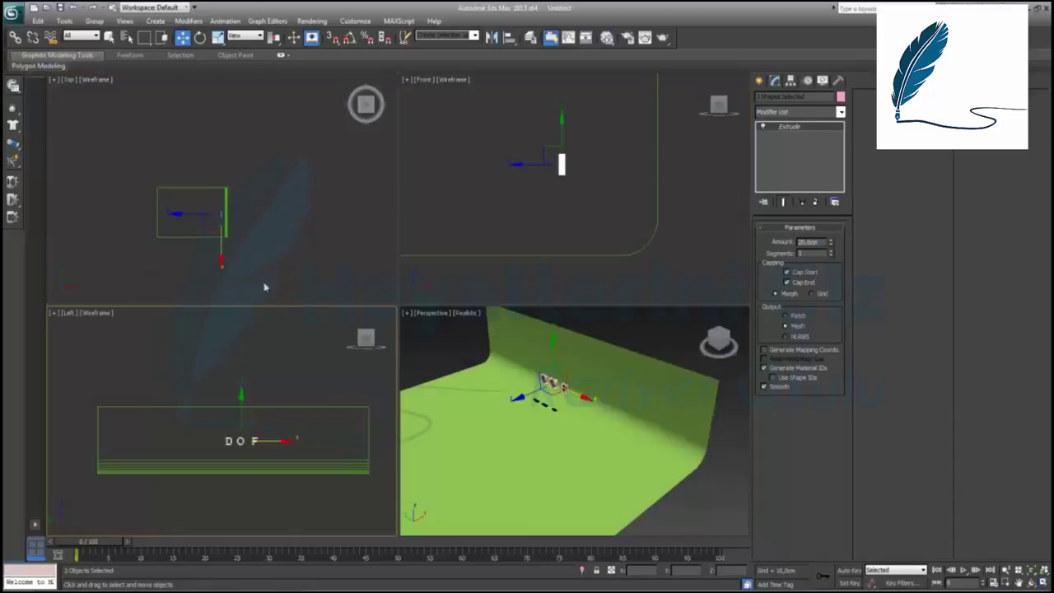
pyautogui.rightClick(550, 199)
pyautogui.moveTo(565, 163); pyautogui.dragTo(551, 217)
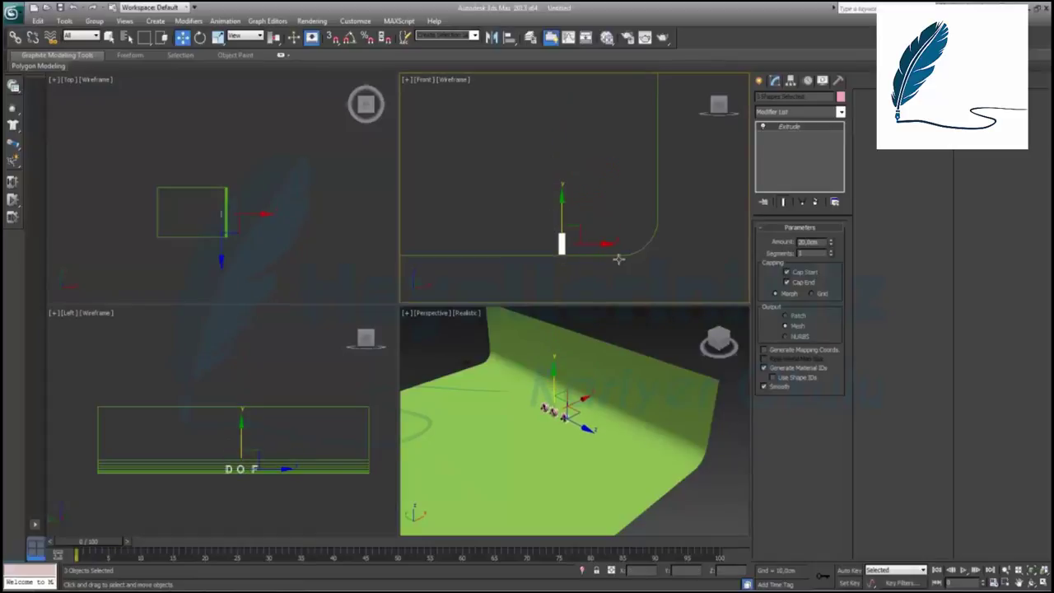
pyautogui.moveTo(594, 244)
pyautogui.mouseDown()
pyautogui.moveTo(499, 238)
pyautogui.moveTo(711, 250)
pyautogui.moveTo(491, 237)
pyautogui.moveTo(605, 239)
pyautogui.moveTo(521, 239)
pyautogui.mouseUp()
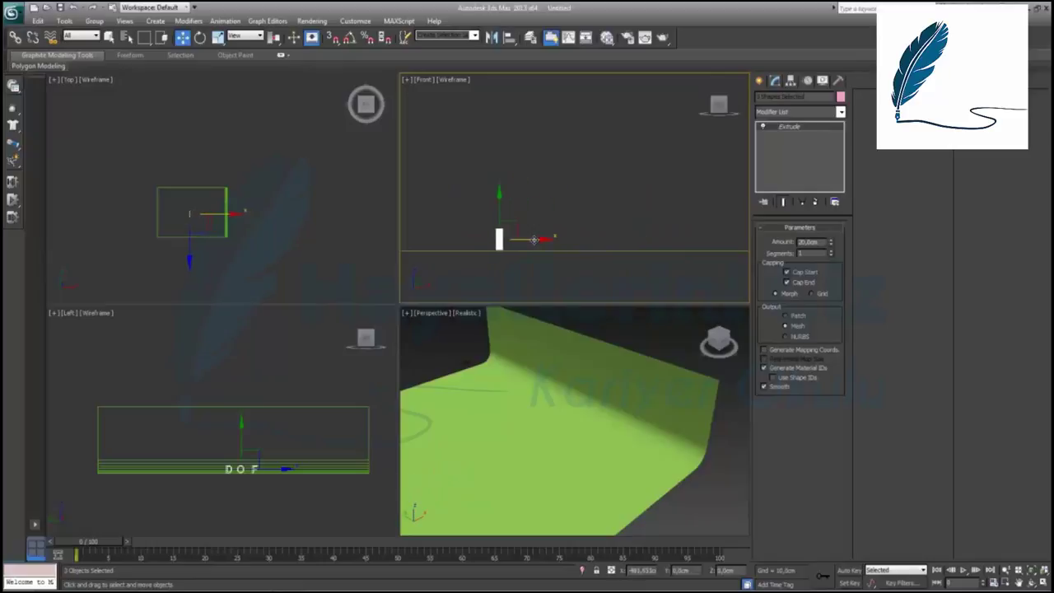
# In the maximized Top view, move the O letter to the right.
pyautogui.click(239, 240)
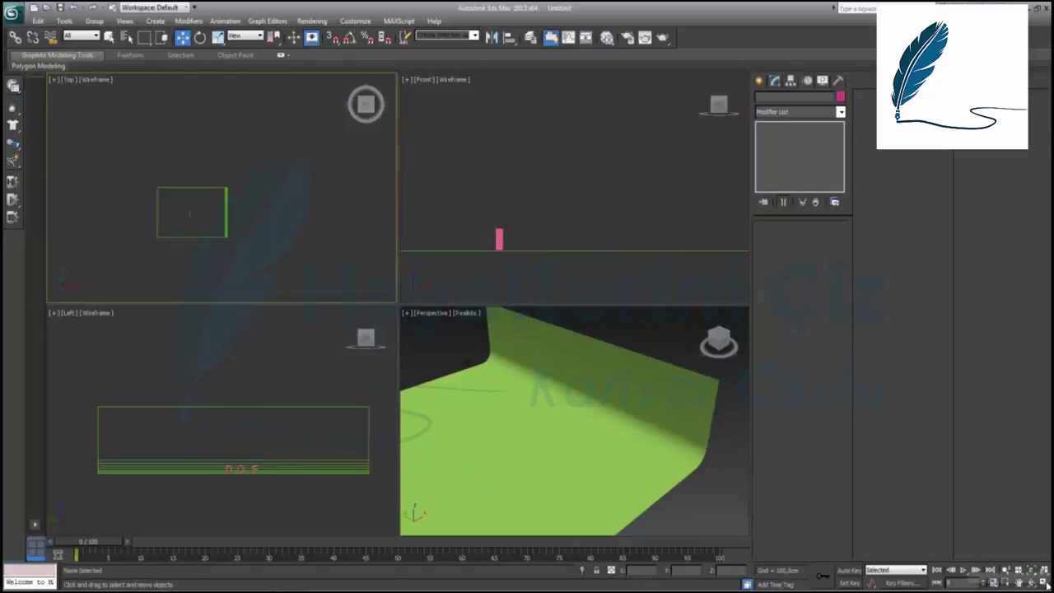
pyautogui.hotkey('alt', 'w')
pyautogui.scroll(4, 414, 296)
pyautogui.scroll(3, 414, 297)
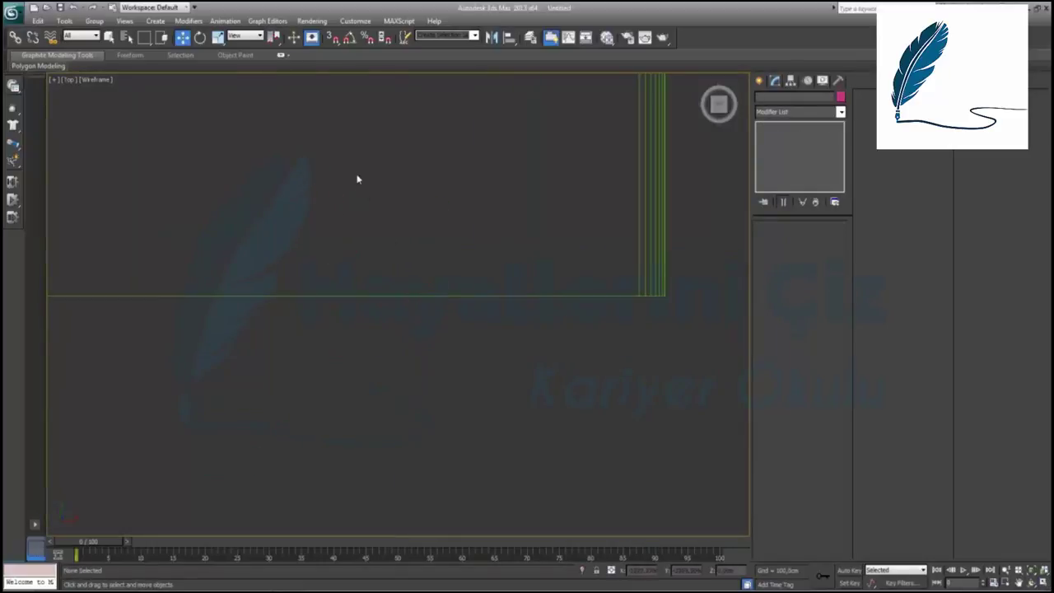
pyautogui.moveTo(358, 176); pyautogui.dragTo(466, 505, button='middle')
pyautogui.scroll(2, 413, 447)
pyautogui.moveTo(314, 475); pyautogui.dragTo(296, 266, button='middle')
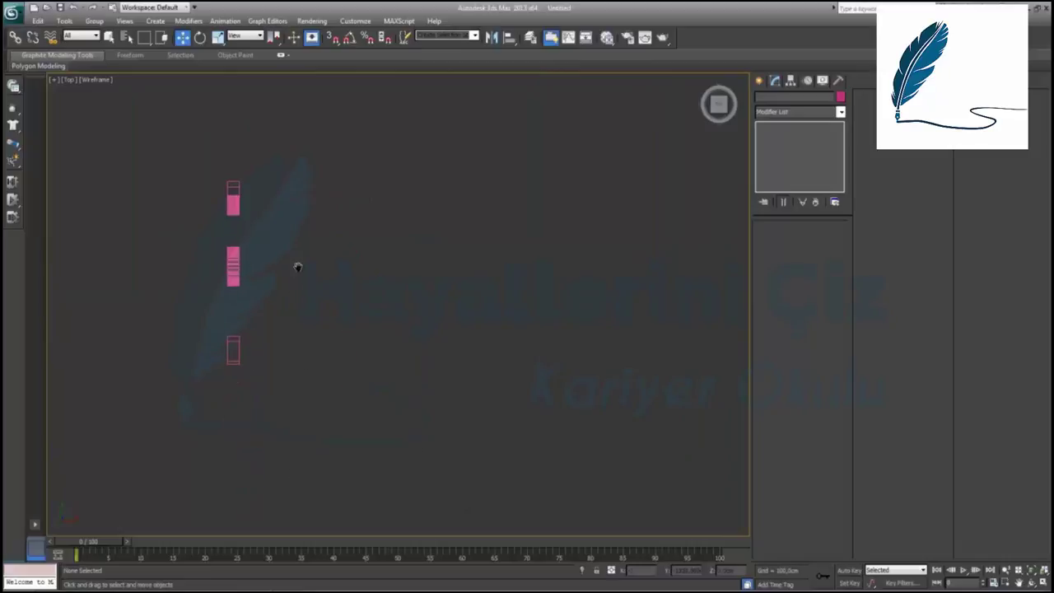
pyautogui.click(231, 272)
pyautogui.moveTo(268, 268); pyautogui.dragTo(376, 286)
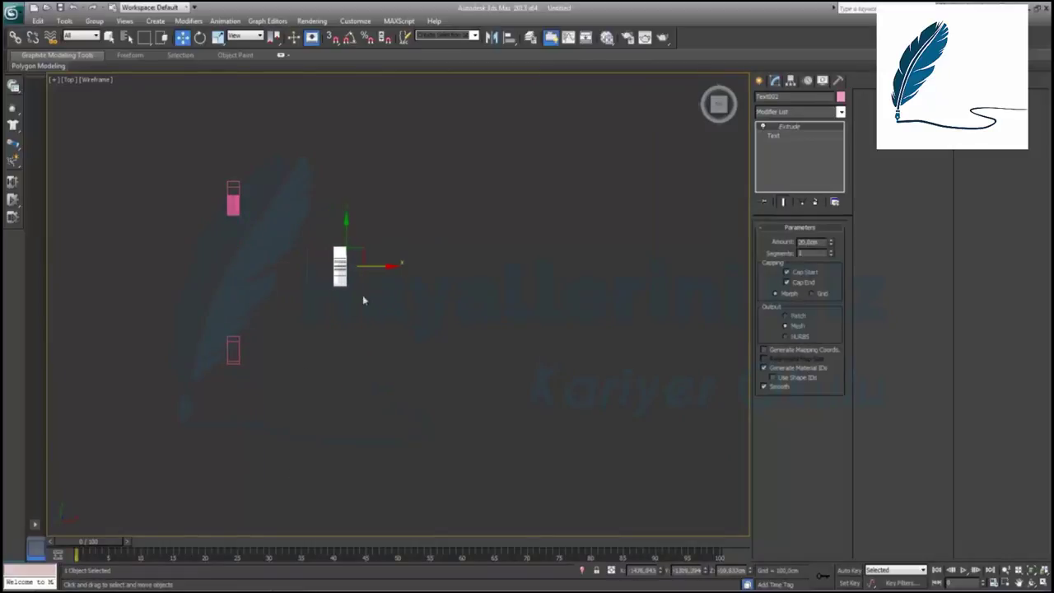
# Move the F further right and nudge the O slightly right.
pyautogui.moveTo(238, 353)
pyautogui.mouseDown()
pyautogui.moveTo(530, 353)
pyautogui.moveTo(541, 388)
pyautogui.mouseUp()
pyautogui.click(338, 294)
pyautogui.moveTo(338, 294); pyautogui.dragTo(353, 294)
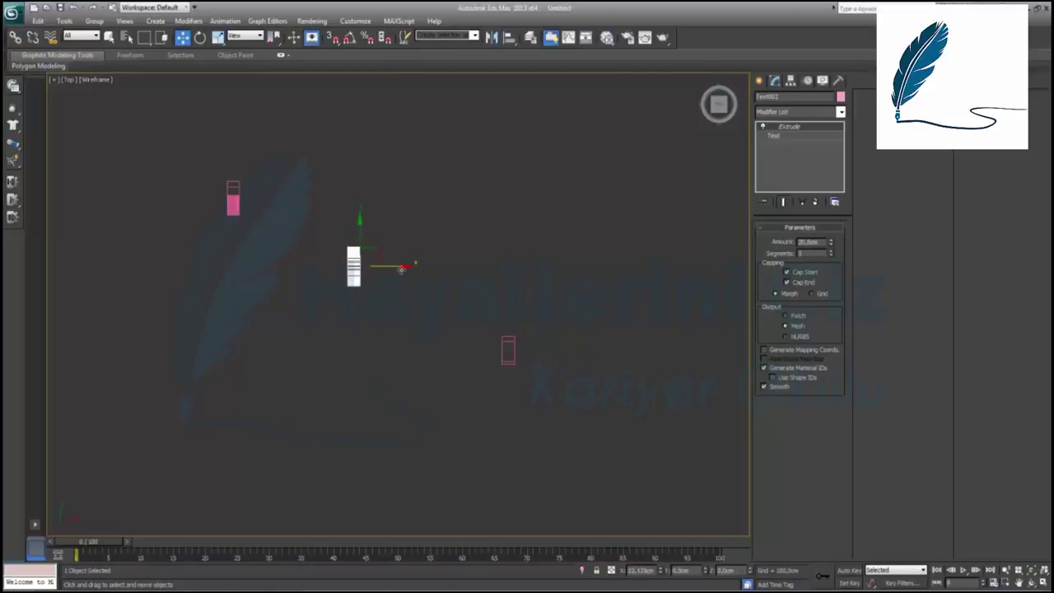
# Restore four viewports and orbit the Perspective view toward the staggered letters.
pyautogui.click(1039, 581)
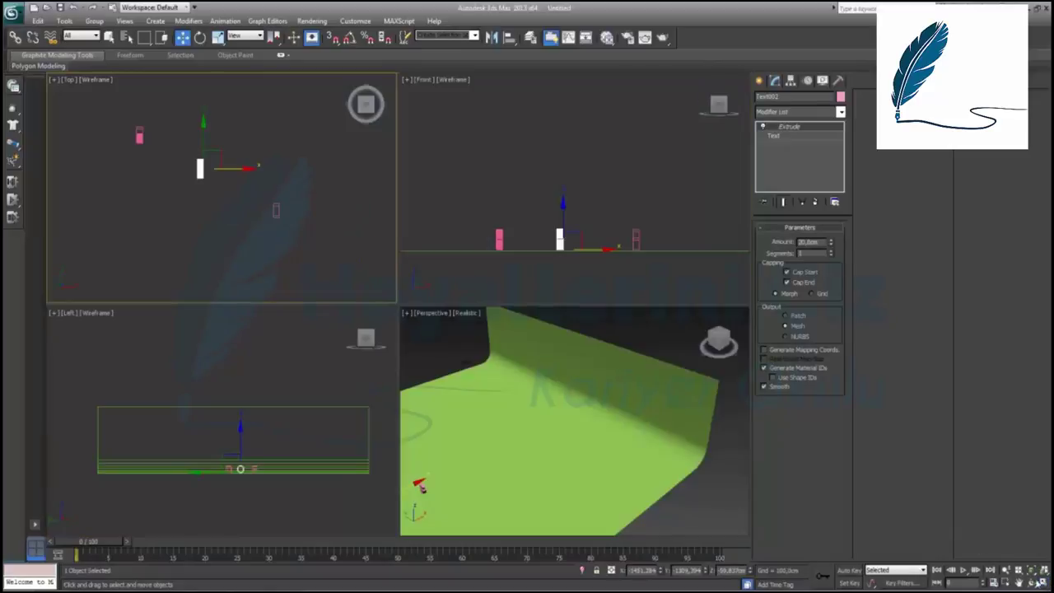
pyautogui.rightClick(512, 428)
pyautogui.click(596, 297)
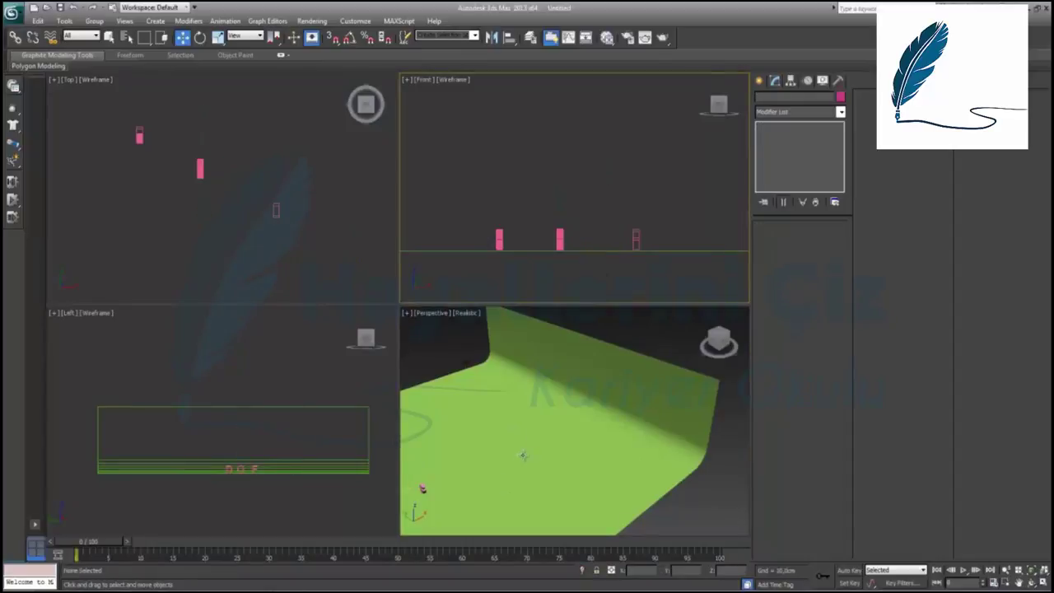
pyautogui.keyDown('alt'); pyautogui.moveTo(576, 412); pyautogui.dragTo(536, 387, button='middle'); pyautogui.keyUp('alt')
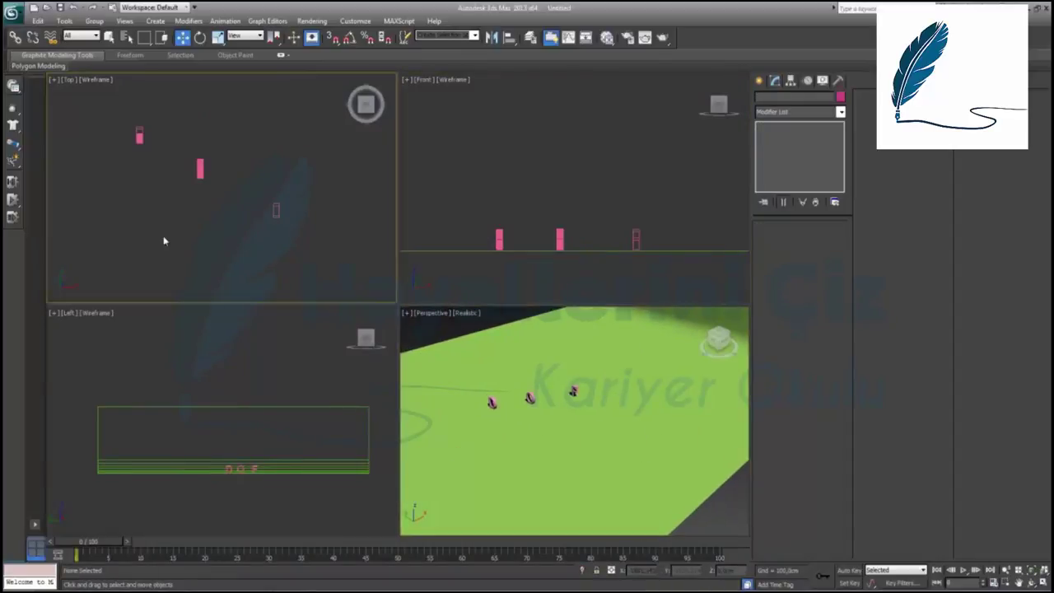
pyautogui.scroll(-3, 163, 236)
pyautogui.click(761, 80)
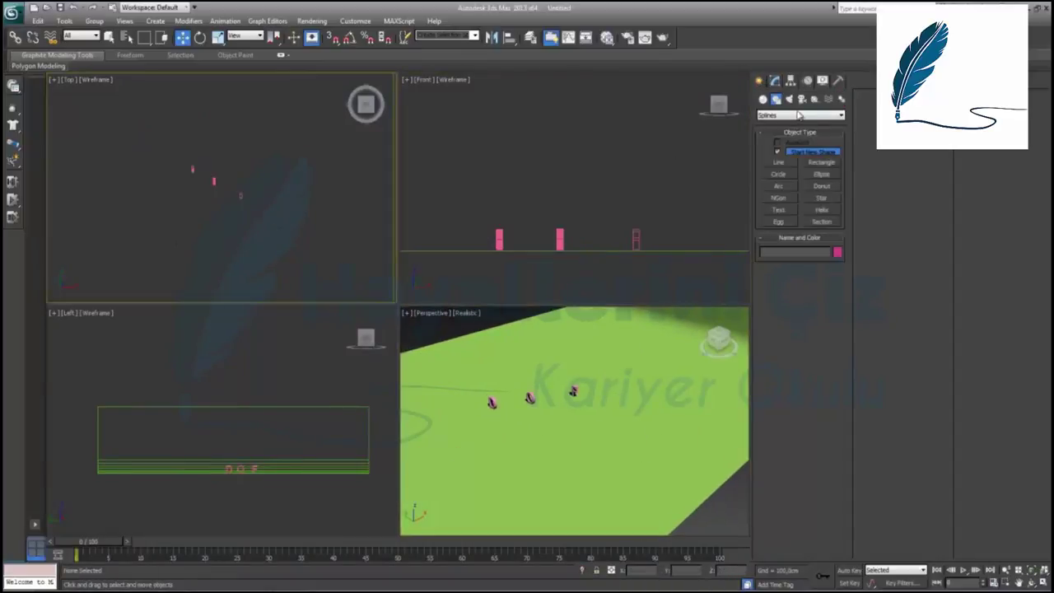
# Drag out a Target camera toward the letters in the maximized Top view, then restore four viewports.
pyautogui.click(803, 99)
pyautogui.click(774, 155)
pyautogui.moveTo(200, 193); pyautogui.dragTo(288, 222, button='middle')
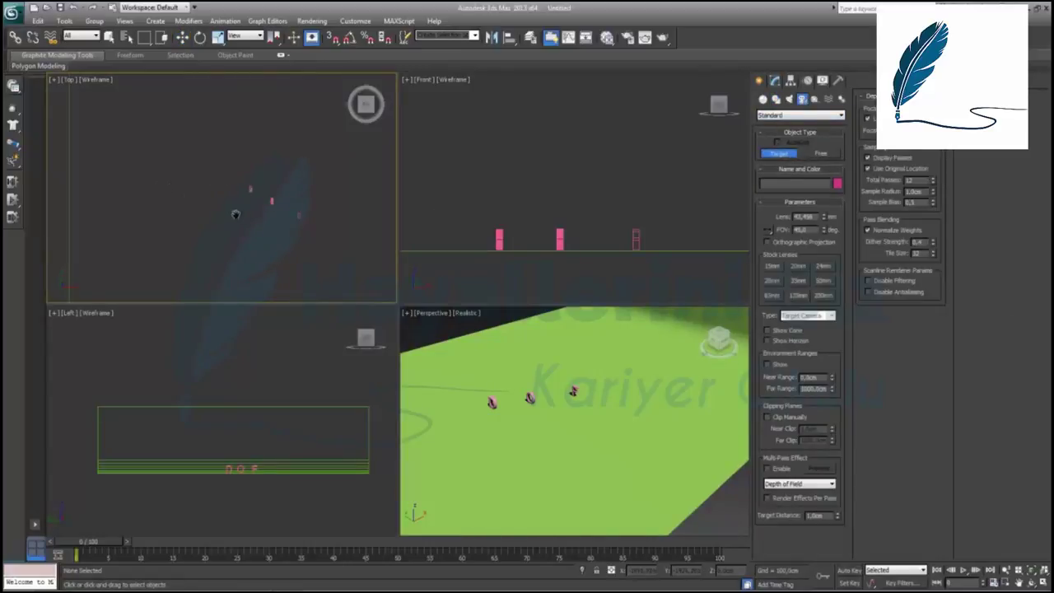
pyautogui.hotkey('alt', 'w')
pyautogui.moveTo(577, 419); pyautogui.dragTo(376, 365, button='middle')
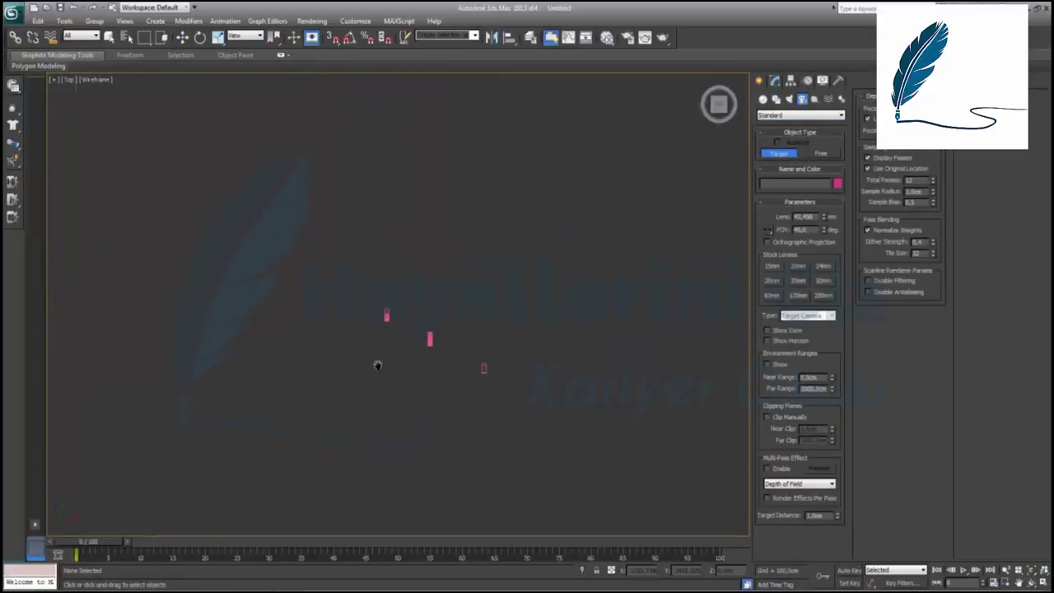
pyautogui.scroll(3, 387, 364)
pyautogui.moveTo(310, 326); pyautogui.dragTo(375, 328)
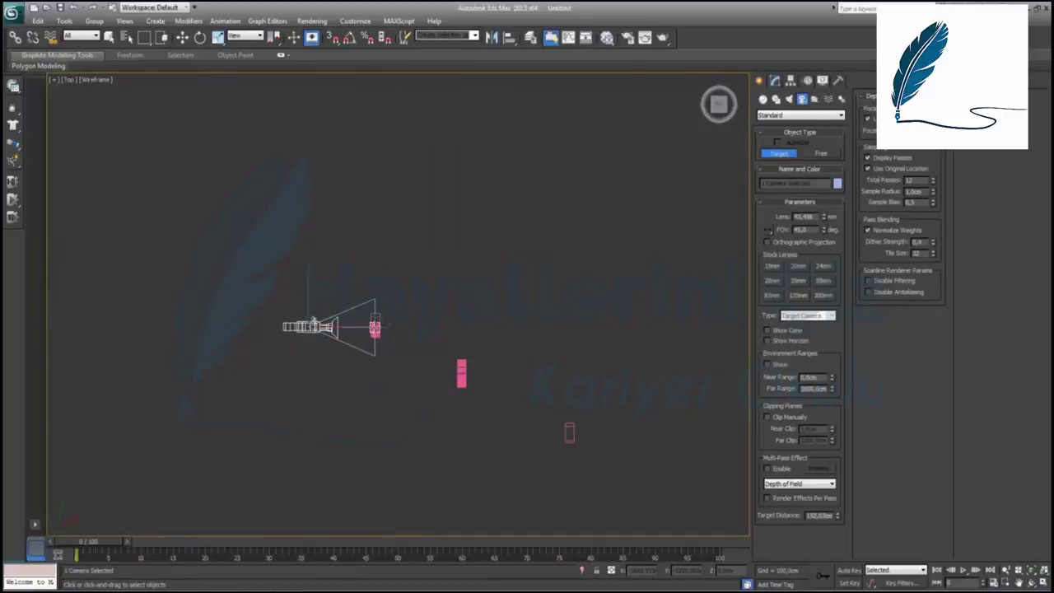
pyautogui.press('w')
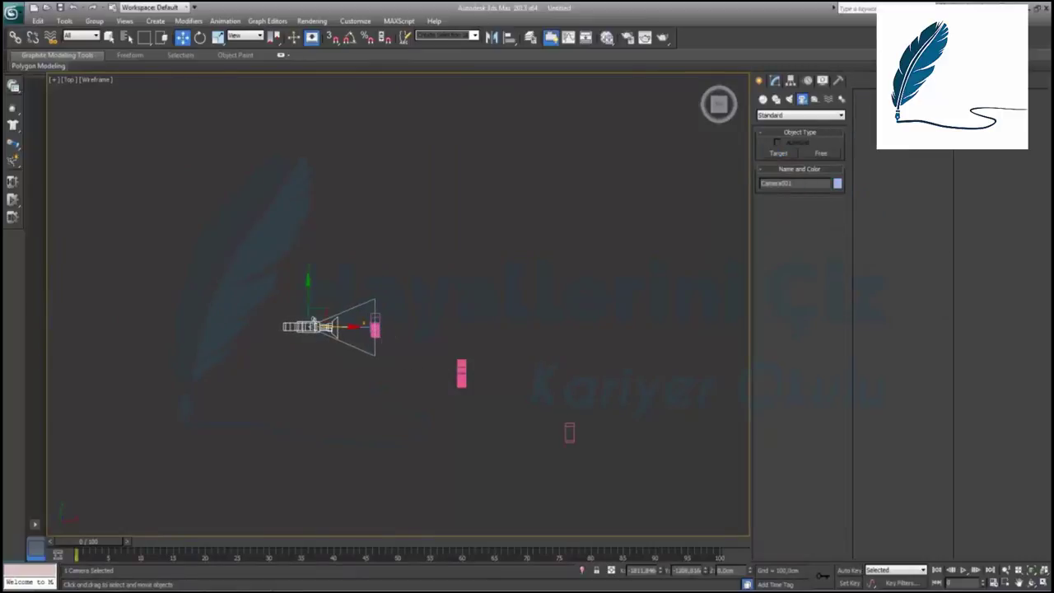
pyautogui.hotkey('alt', 'w')
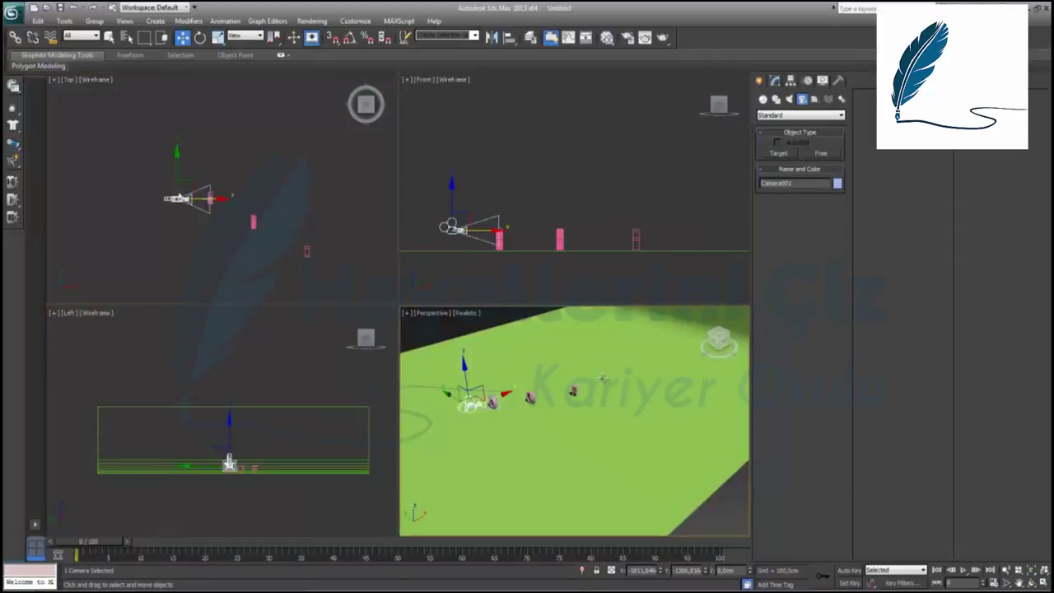
# Switch Perspective to the camera view with safe frame, then truck and orbit to frame the letters.
pyautogui.press('c')
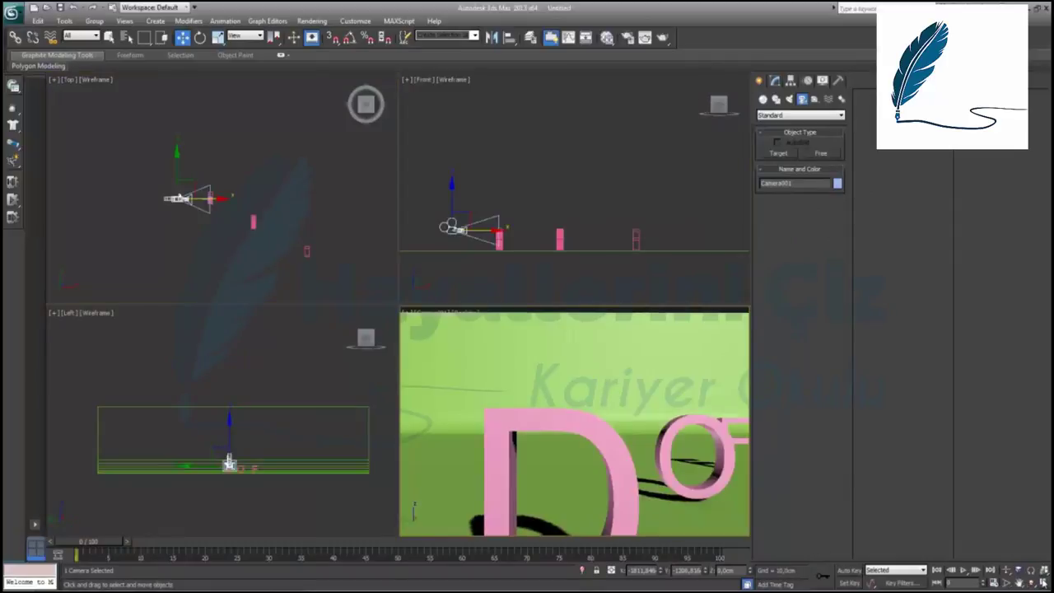
pyautogui.hotkey('alt', 'w')
pyautogui.hotkey('shift', 'f')
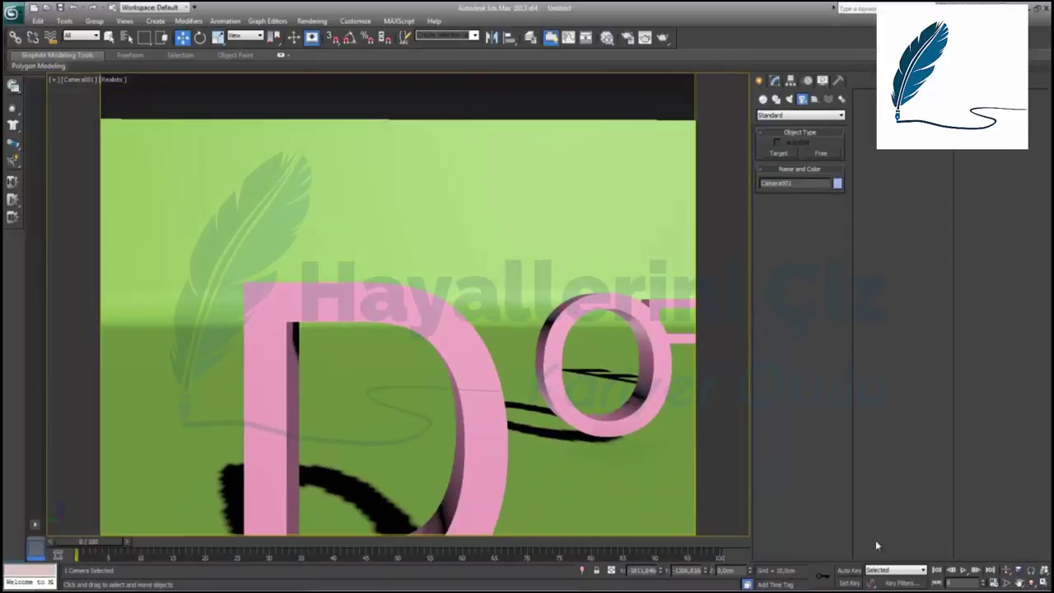
pyautogui.scroll(-3, 510, 334)
pyautogui.scroll(-2, 510, 333)
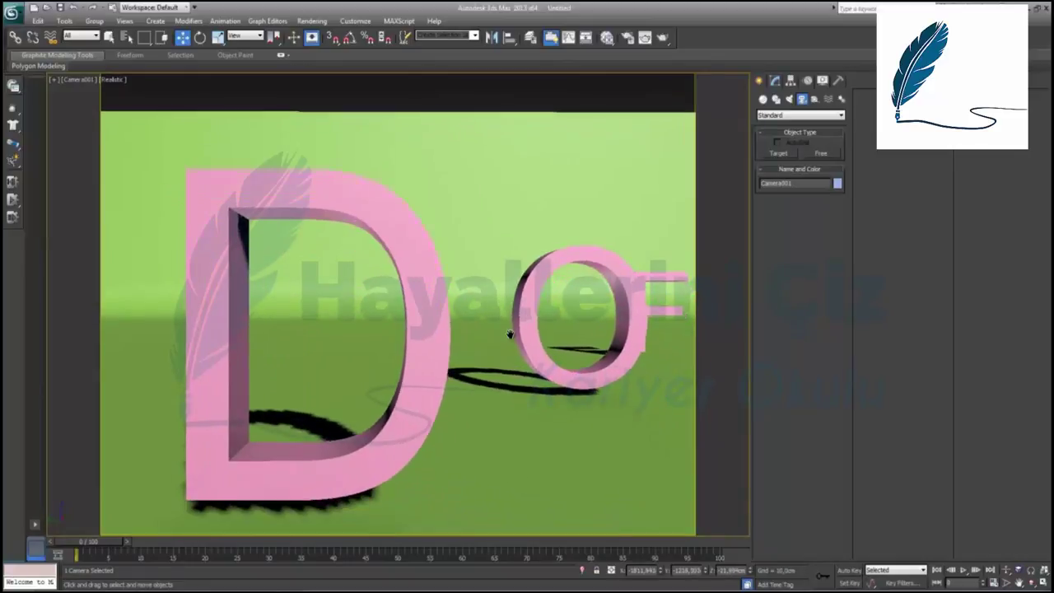
pyautogui.click(1019, 583)
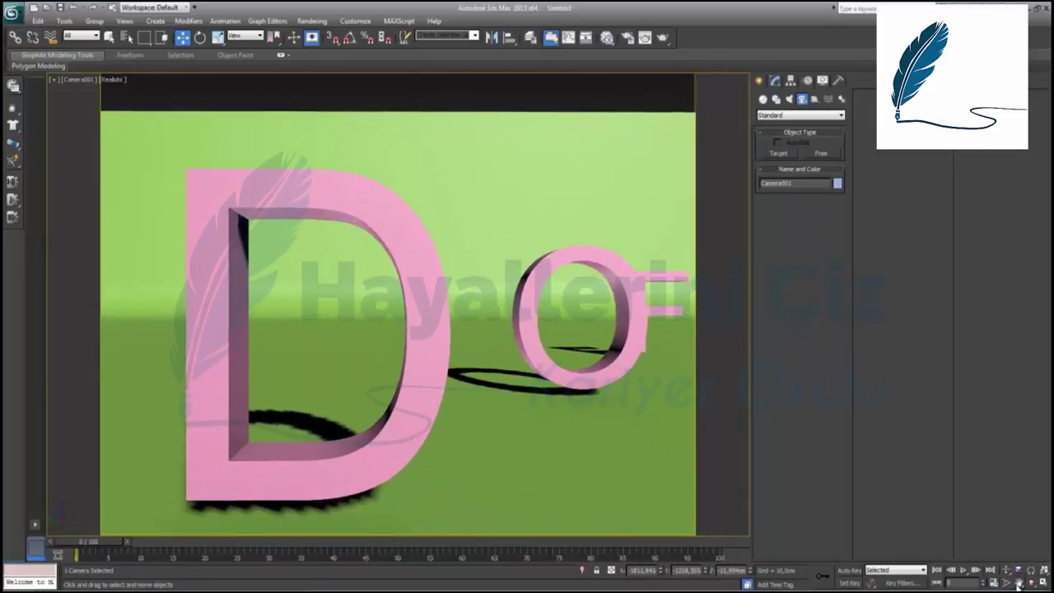
pyautogui.moveTo(380, 320); pyautogui.dragTo(376, 325)
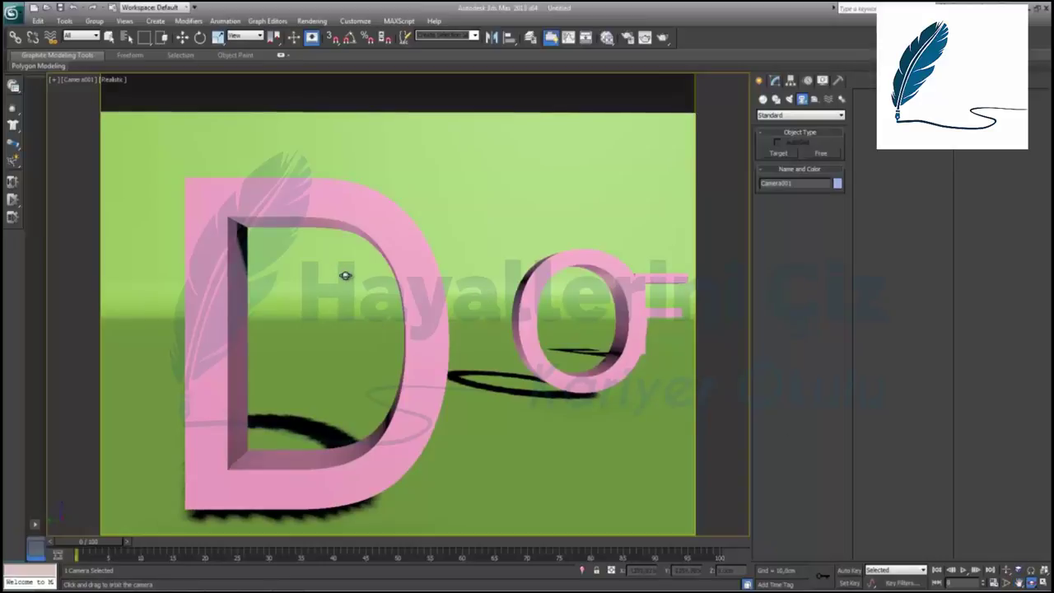
pyautogui.moveTo(344, 274); pyautogui.dragTo(382, 341)
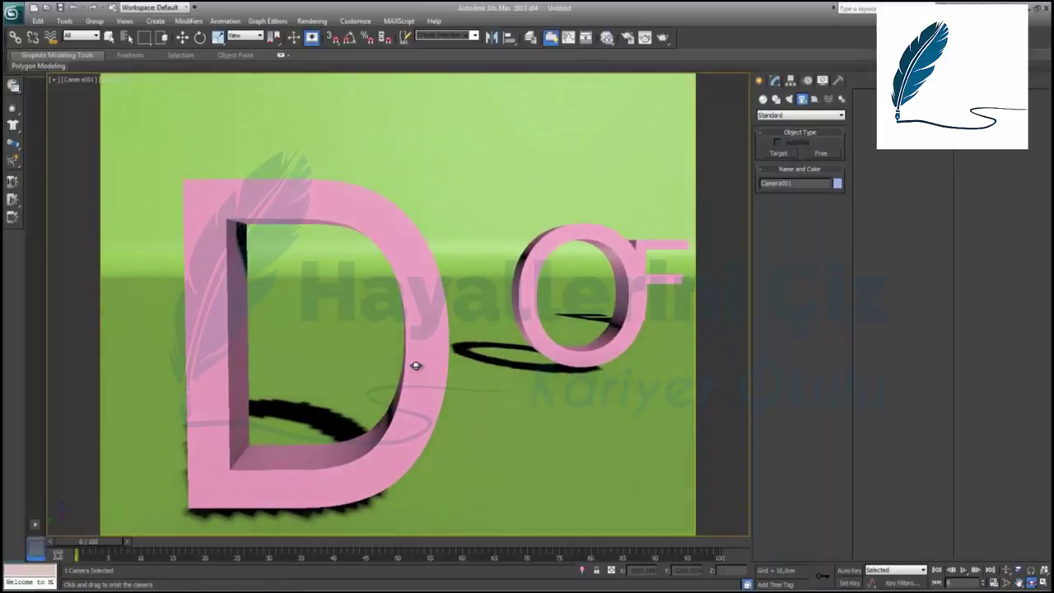
pyautogui.moveTo(412, 374); pyautogui.dragTo(415, 350)
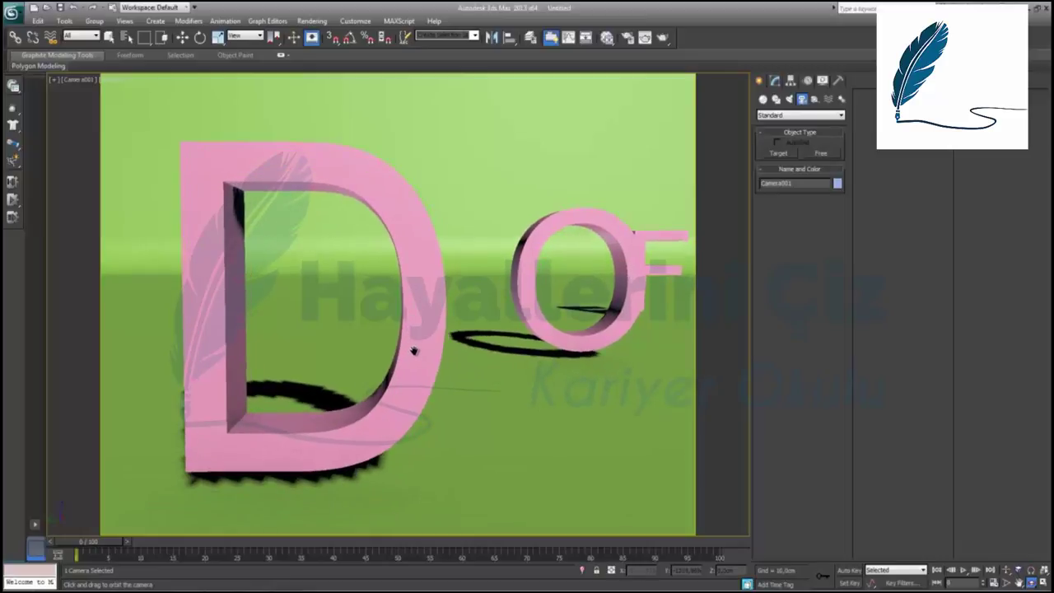
# Move the O toward the D and dolly the camera closer.
pyautogui.press('w')
pyautogui.click(535, 346)
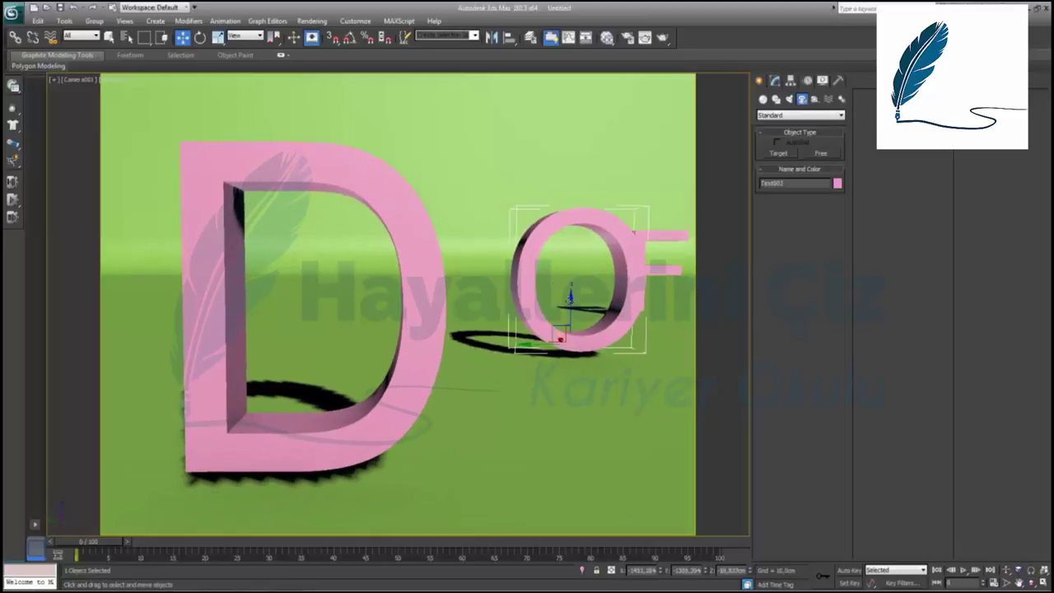
pyautogui.moveTo(535, 345); pyautogui.dragTo(514, 366)
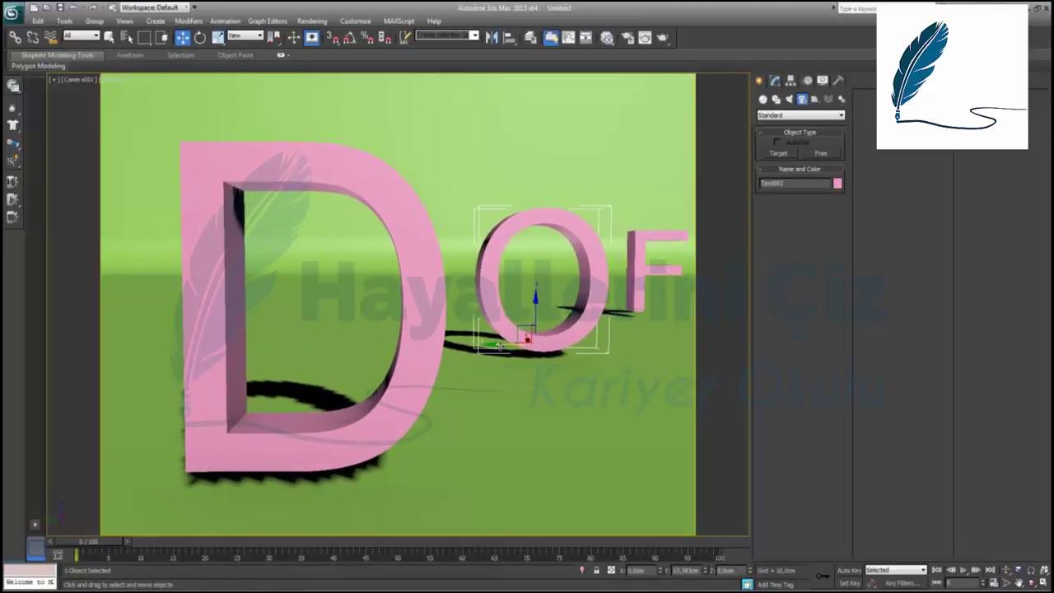
pyautogui.click(1006, 569)
pyautogui.moveTo(317, 391)
pyautogui.mouseDown()
pyautogui.moveTo(317, 382)
pyautogui.moveTo(367, 376)
pyautogui.mouseUp()
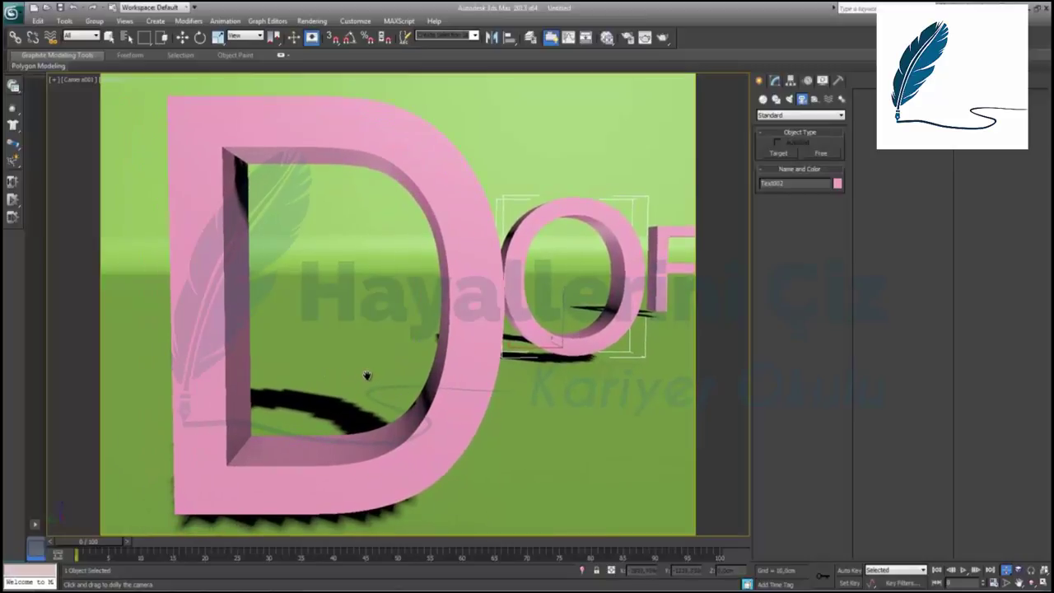
# Shift the F slightly left and restore the four-view layout.
pyautogui.press('w')
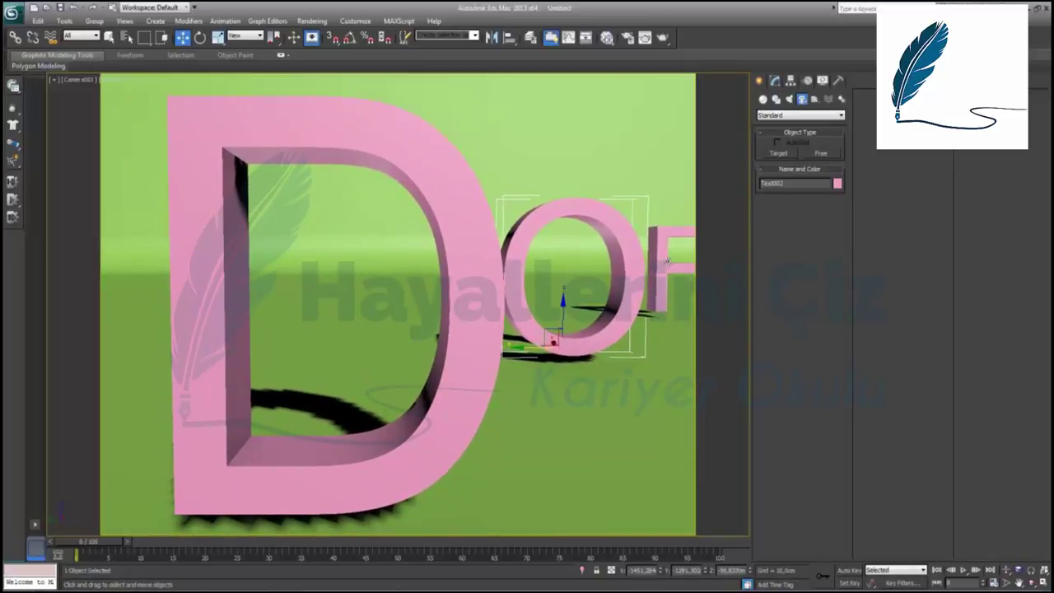
pyautogui.click(663, 262)
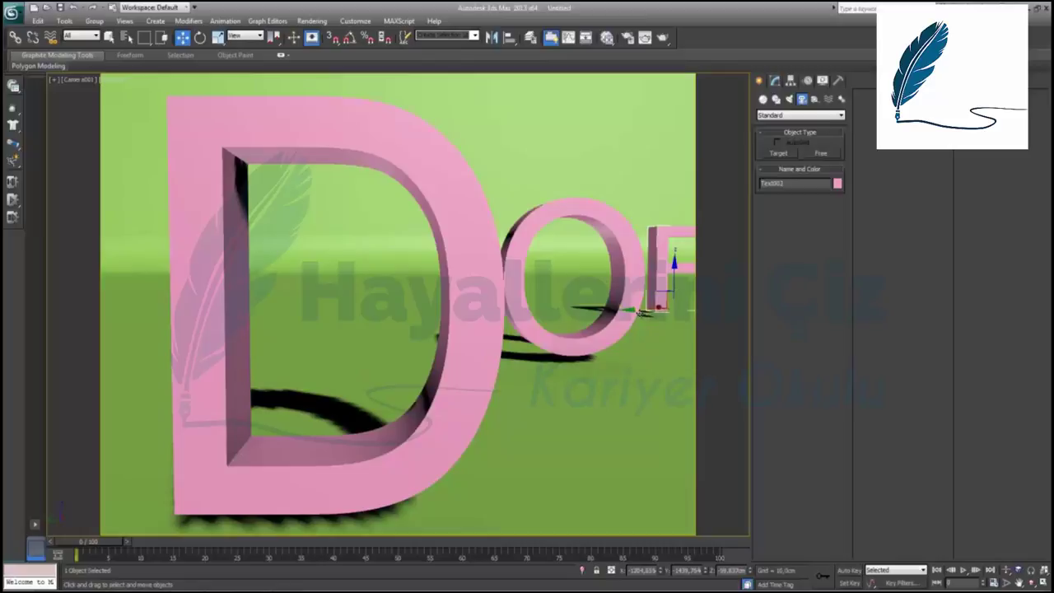
pyautogui.moveTo(640, 311); pyautogui.dragTo(632, 310)
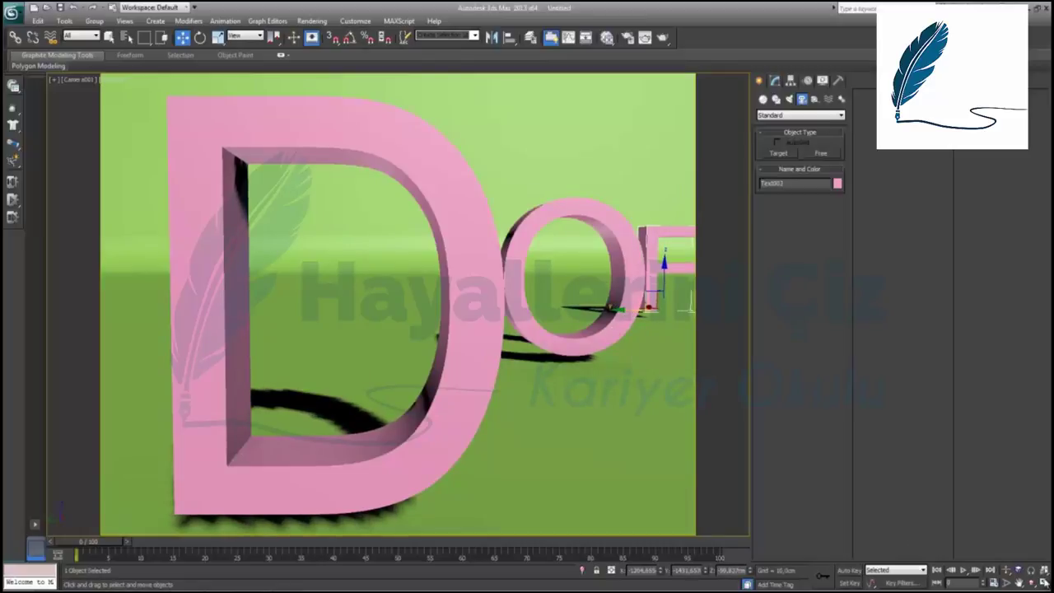
pyautogui.click(1044, 582)
# In the Top view, move the O and F right together, then the F farther right.
pyautogui.click(355, 200)
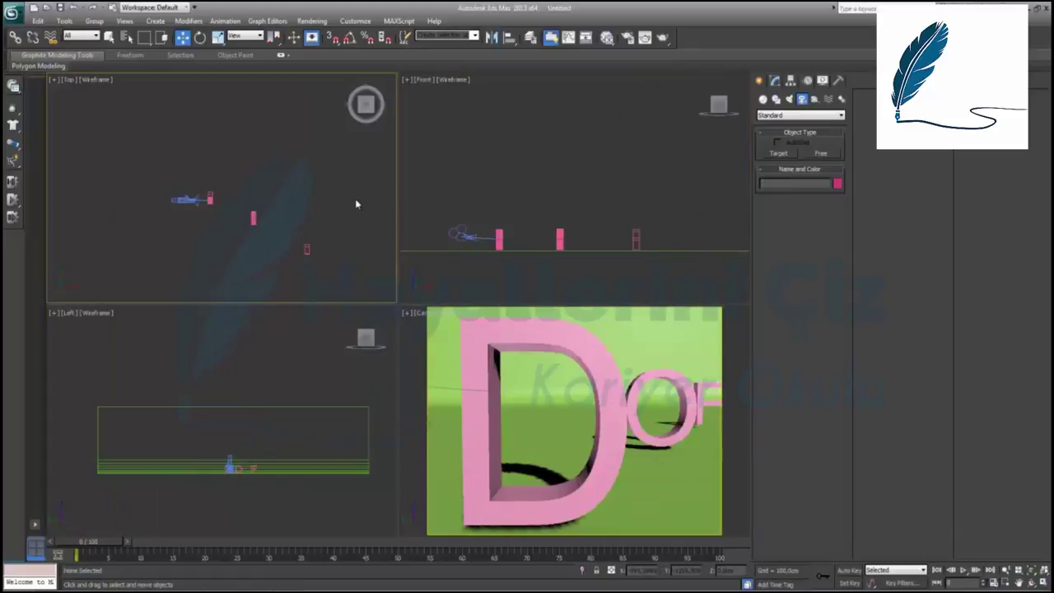
pyautogui.moveTo(356, 203); pyautogui.dragTo(238, 265)
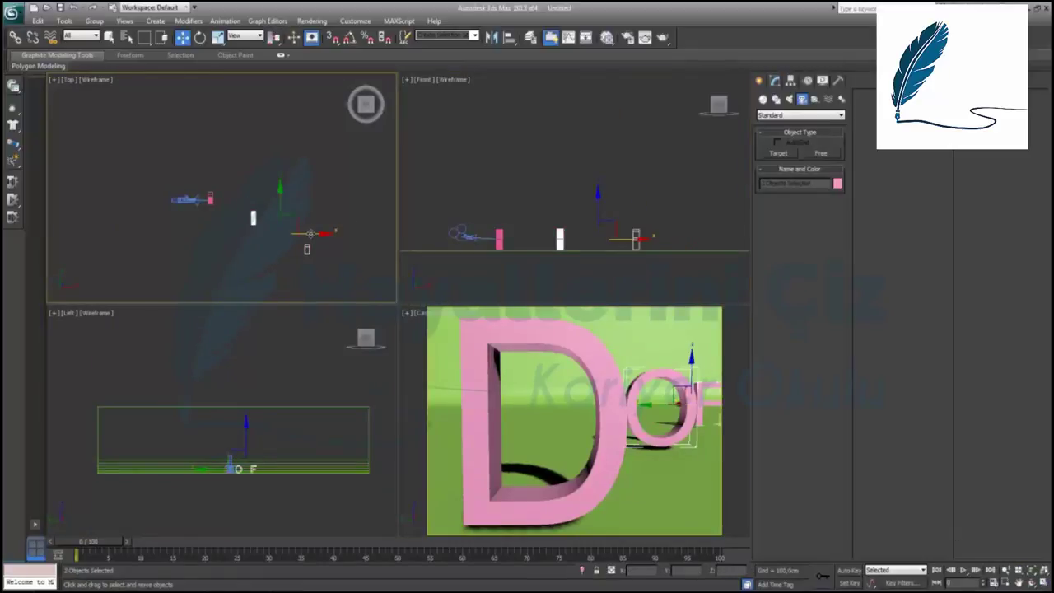
pyautogui.moveTo(310, 233); pyautogui.dragTo(329, 234)
pyautogui.click(345, 264)
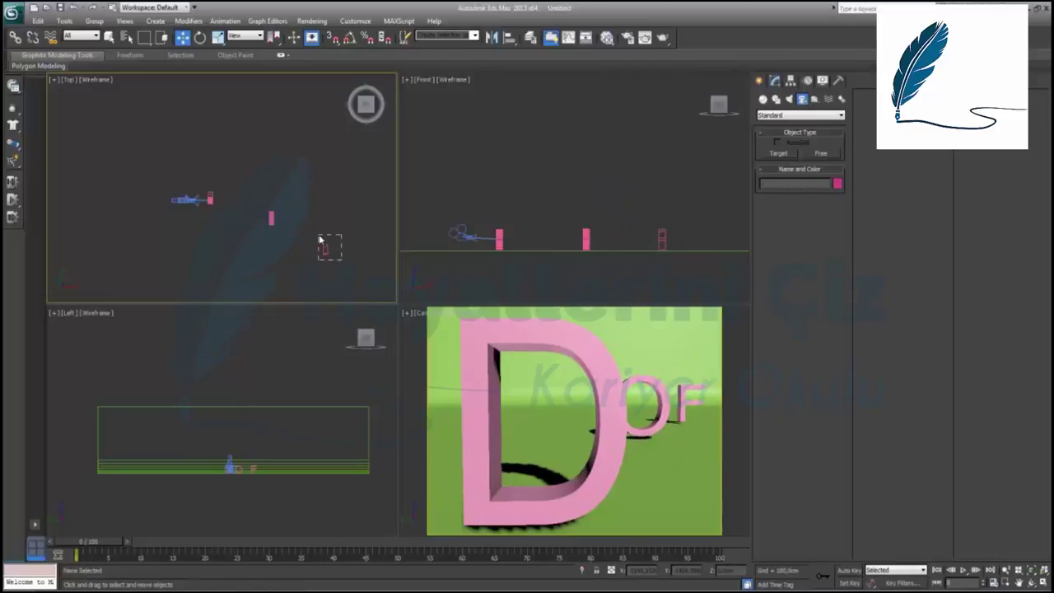
pyautogui.click(323, 243)
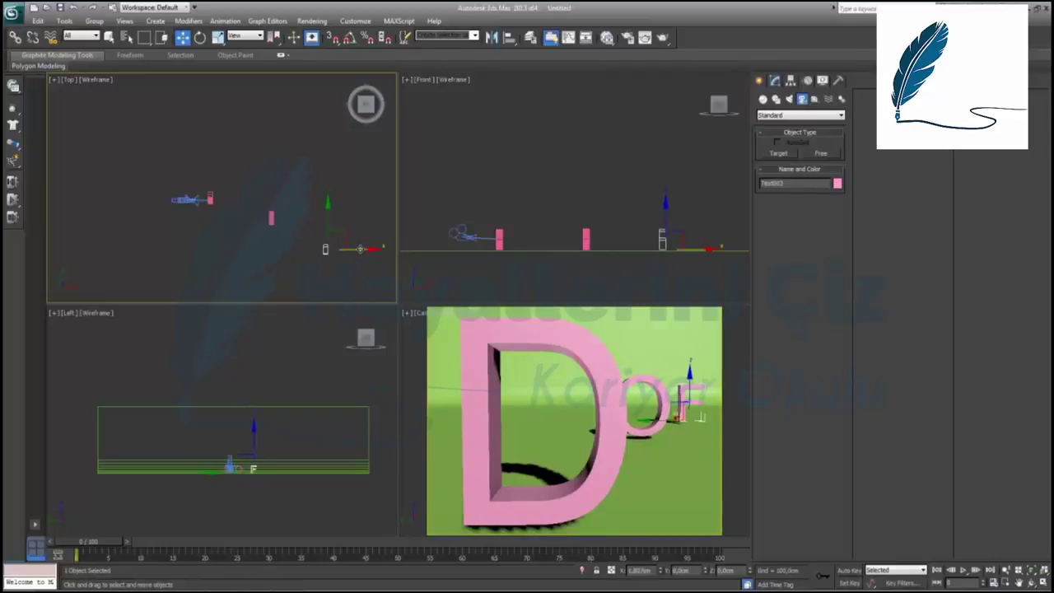
pyautogui.moveTo(360, 248); pyautogui.dragTo(368, 248)
# Shift the O along Y, nudge the F into place, and select Camera001.
pyautogui.moveTo(284, 246); pyautogui.dragTo(311, 217)
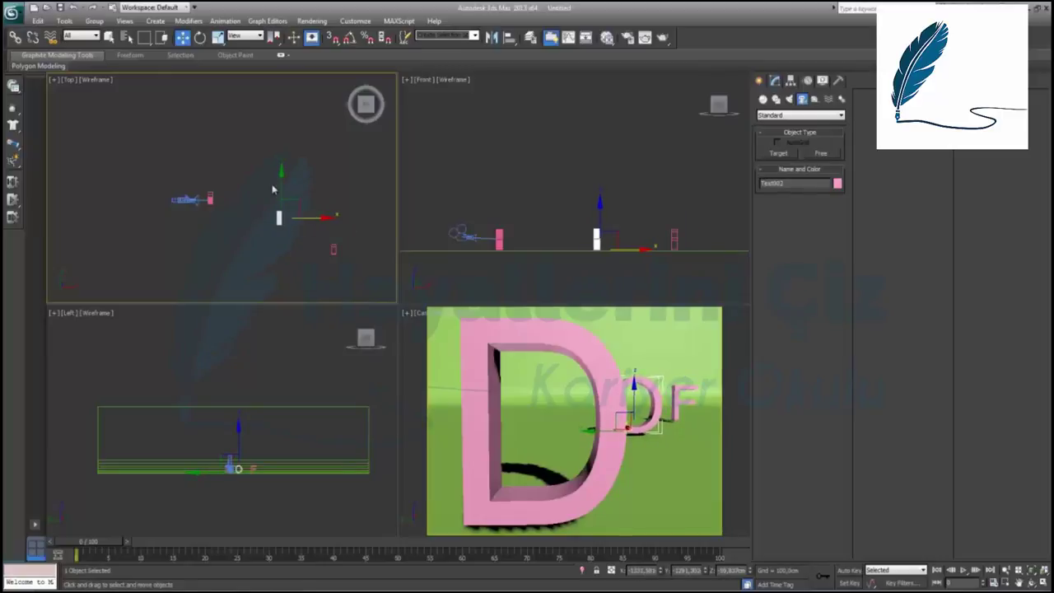
pyautogui.moveTo(280, 183); pyautogui.dragTo(280, 189)
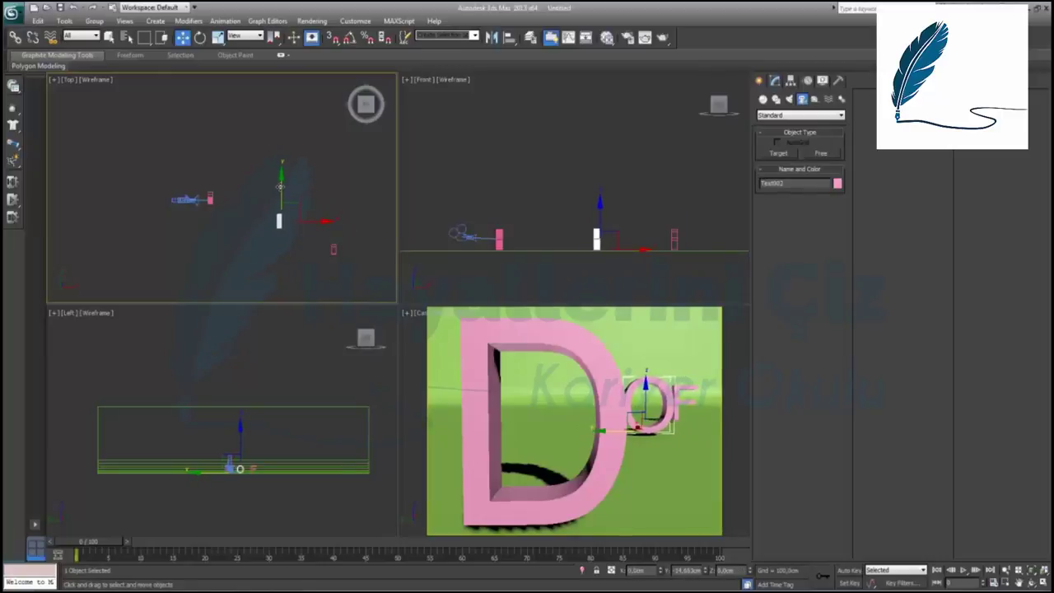
pyautogui.click(333, 249)
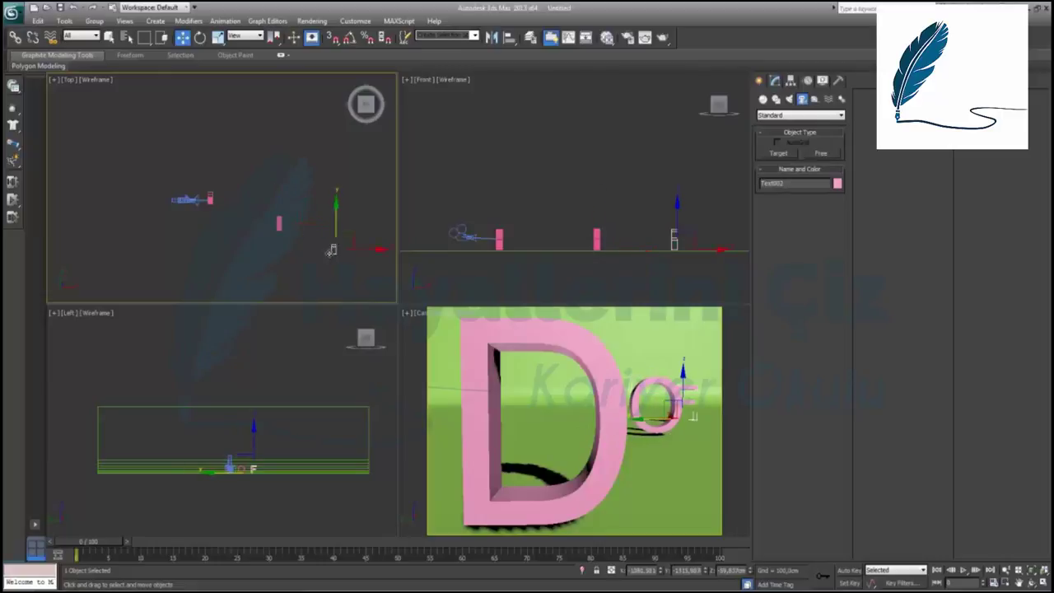
pyautogui.moveTo(333, 232); pyautogui.dragTo(334, 235)
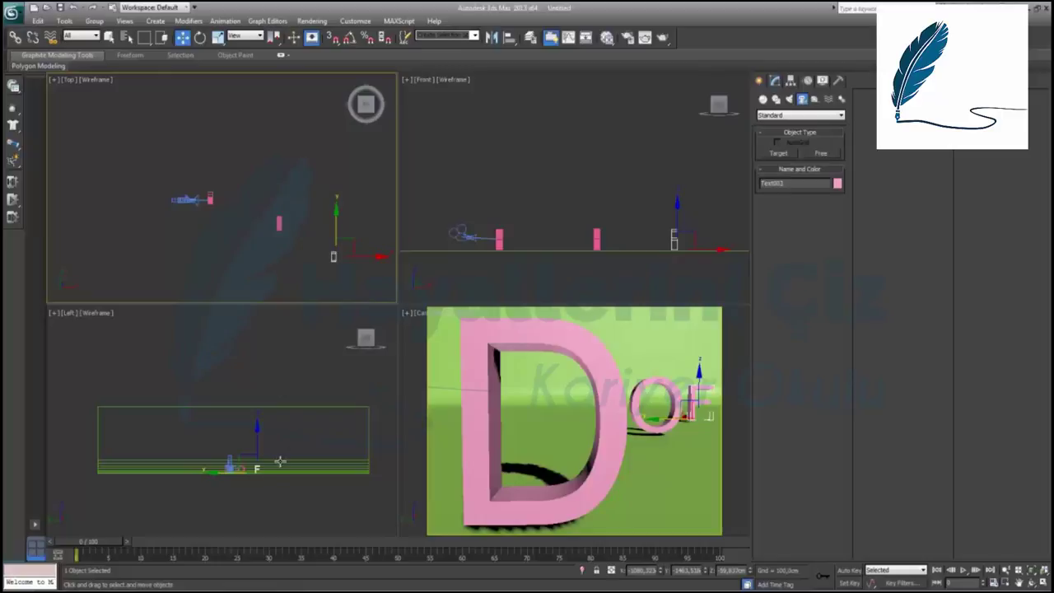
pyautogui.click(194, 199)
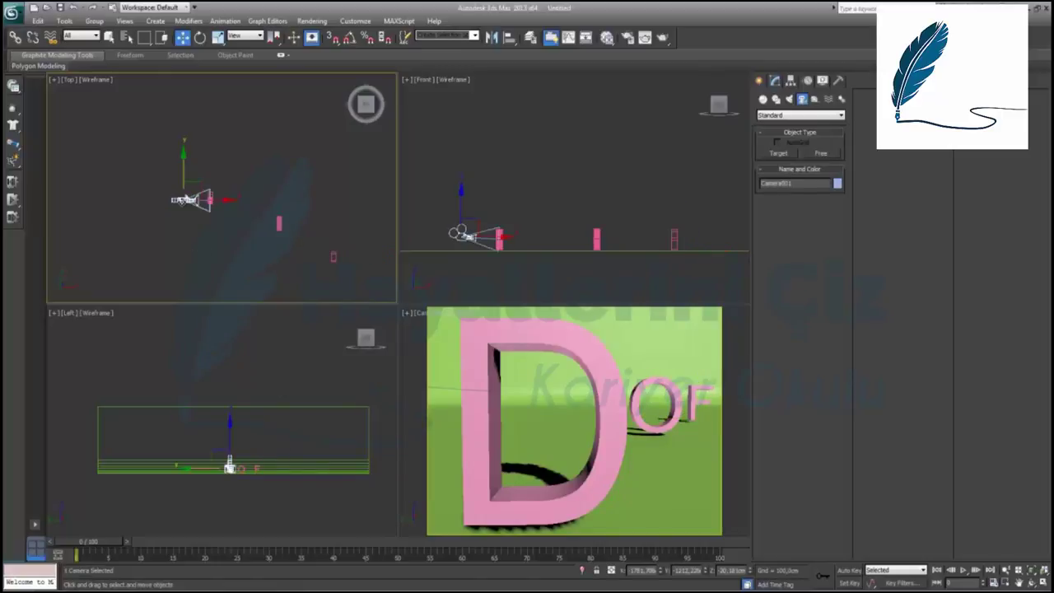
# In Camera001's Modify panel, enable Multi-Pass Effect and open its effect type list for Depth of Field.
pyautogui.click(774, 81)
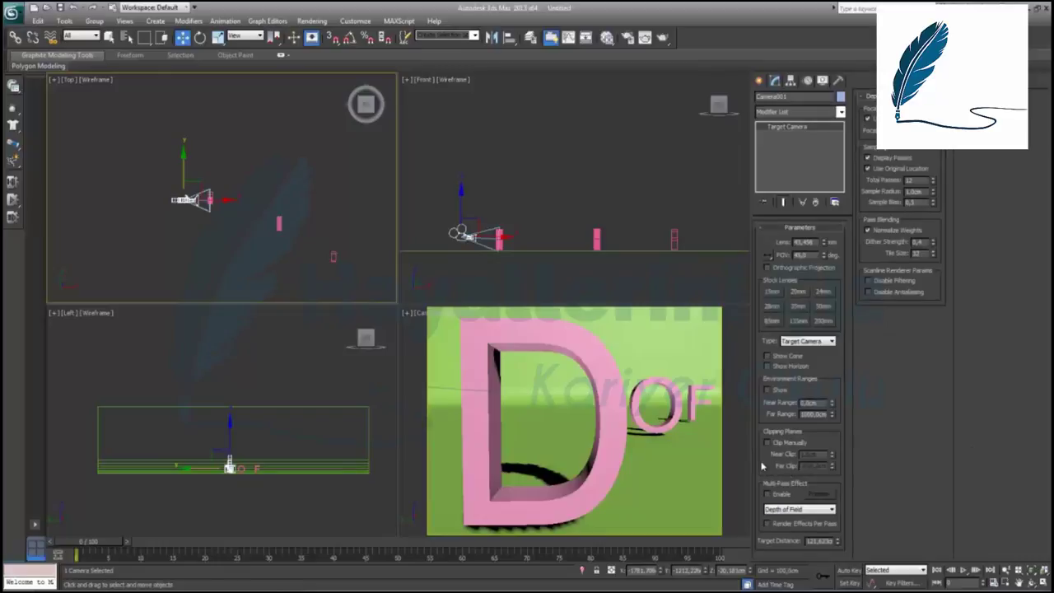
pyautogui.click(769, 495)
pyautogui.click(769, 495)
pyautogui.click(791, 511)
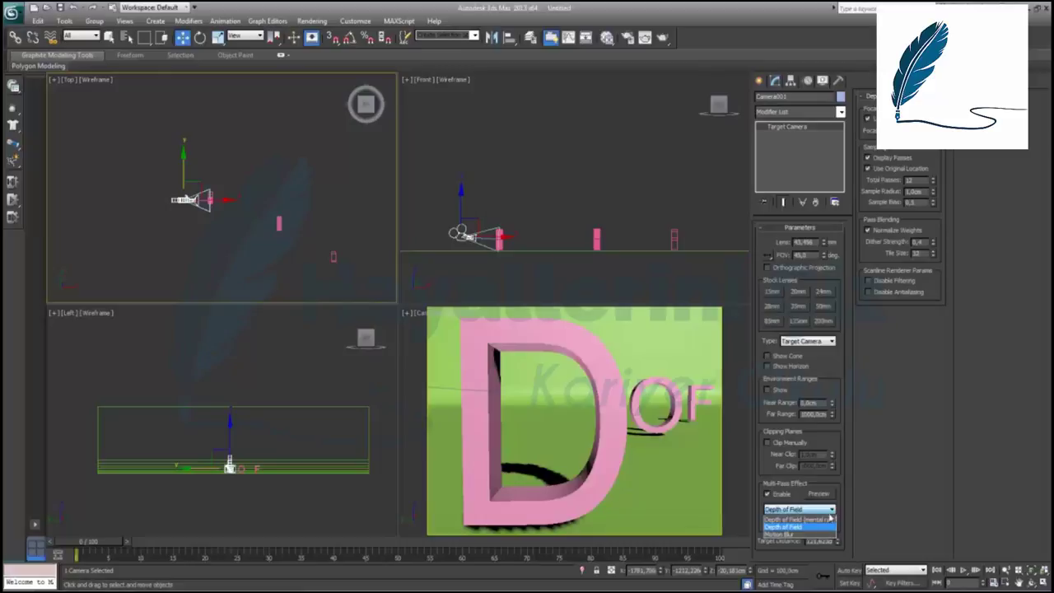
# Confirm NVIDIA mental ray is the renderer and switch the effect to Depth of Field (mental ray).
pyautogui.click(824, 527)
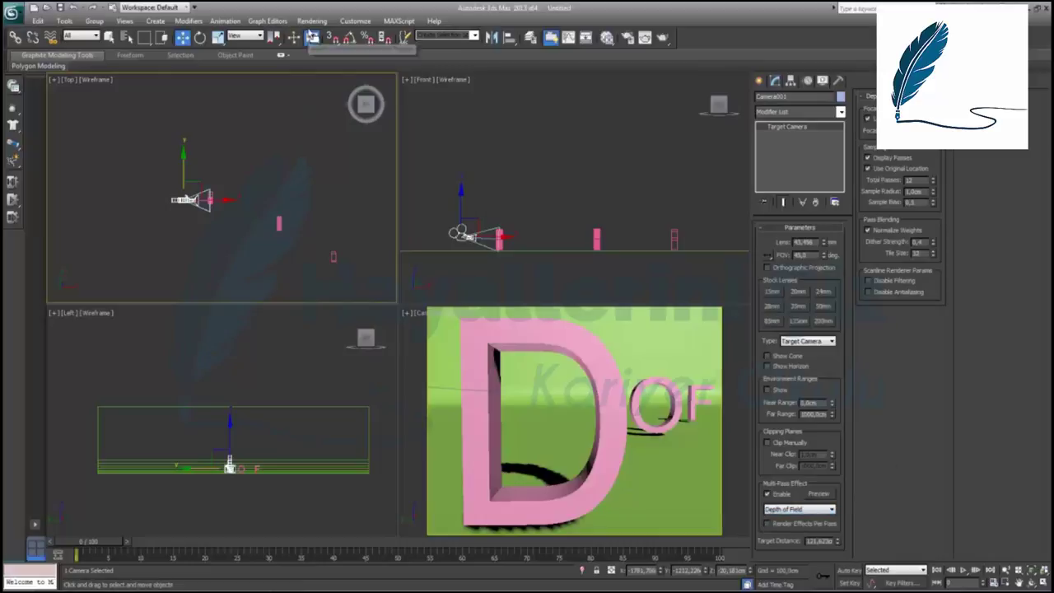
pyautogui.click(312, 20)
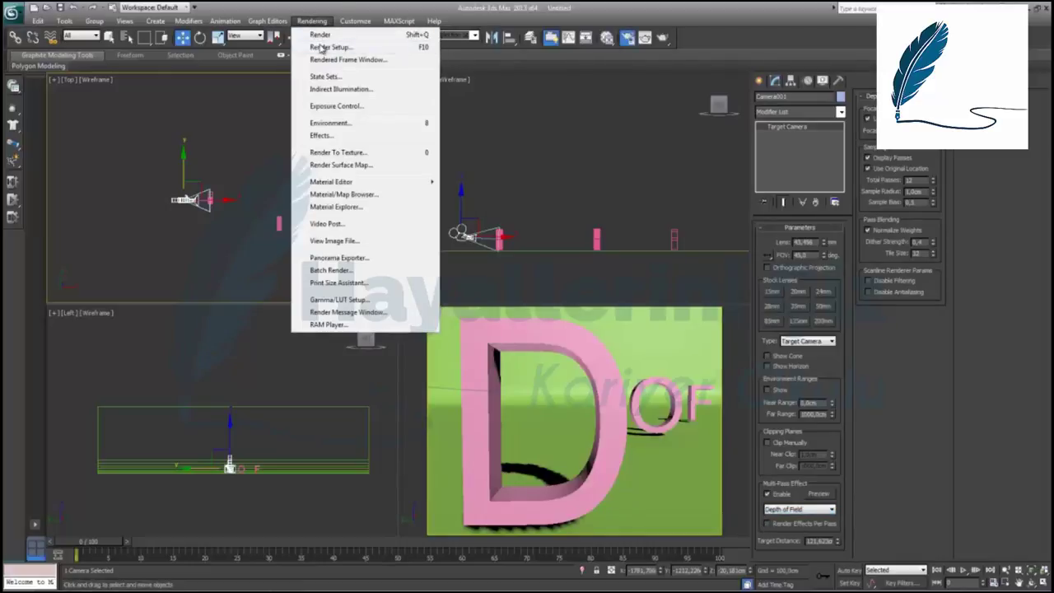
pyautogui.click(349, 51)
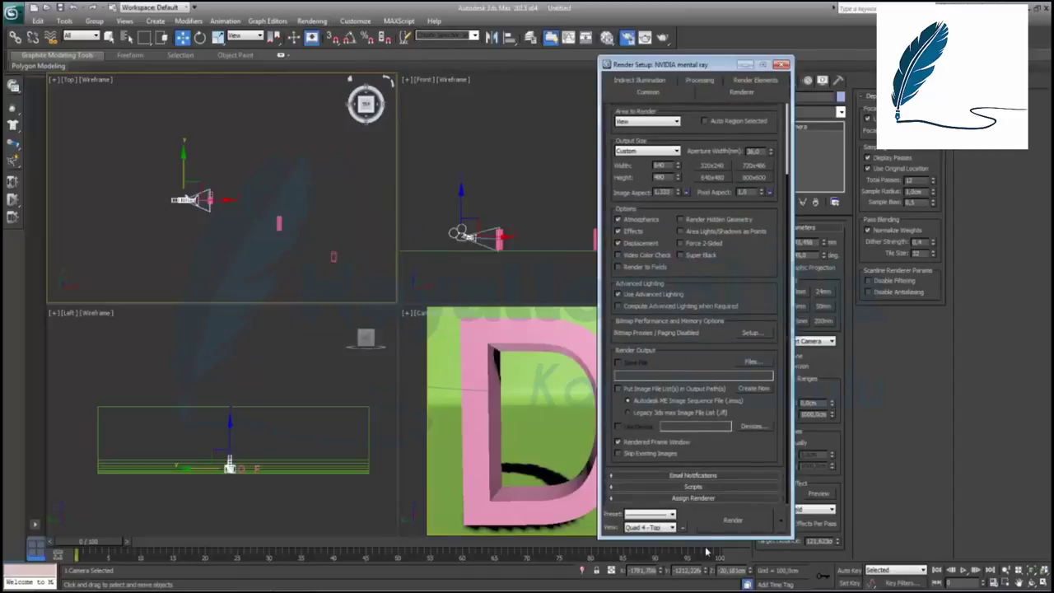
pyautogui.click(707, 500)
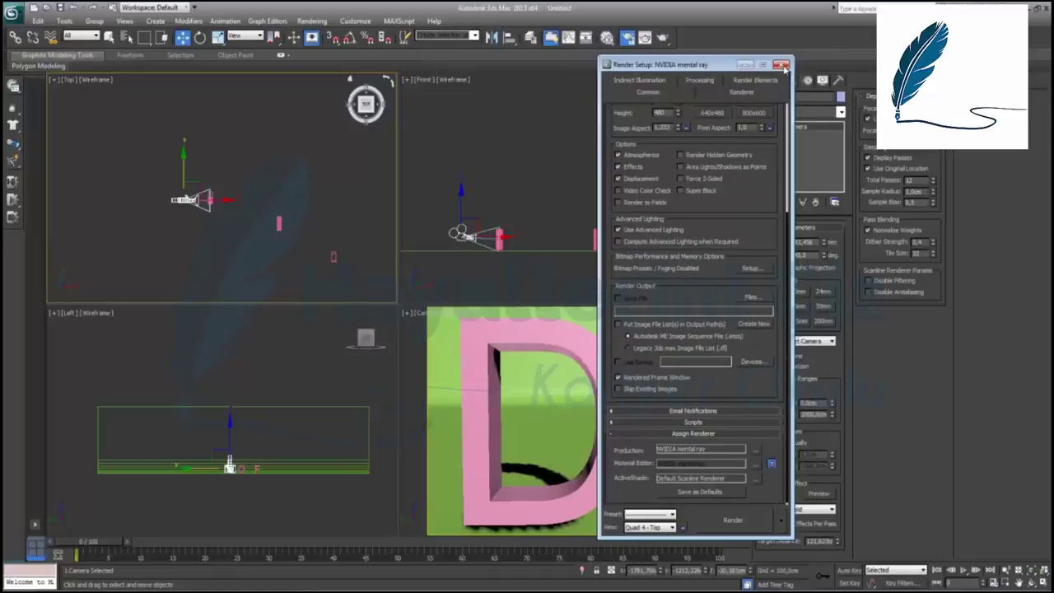
pyautogui.click(783, 66)
pyautogui.click(799, 509)
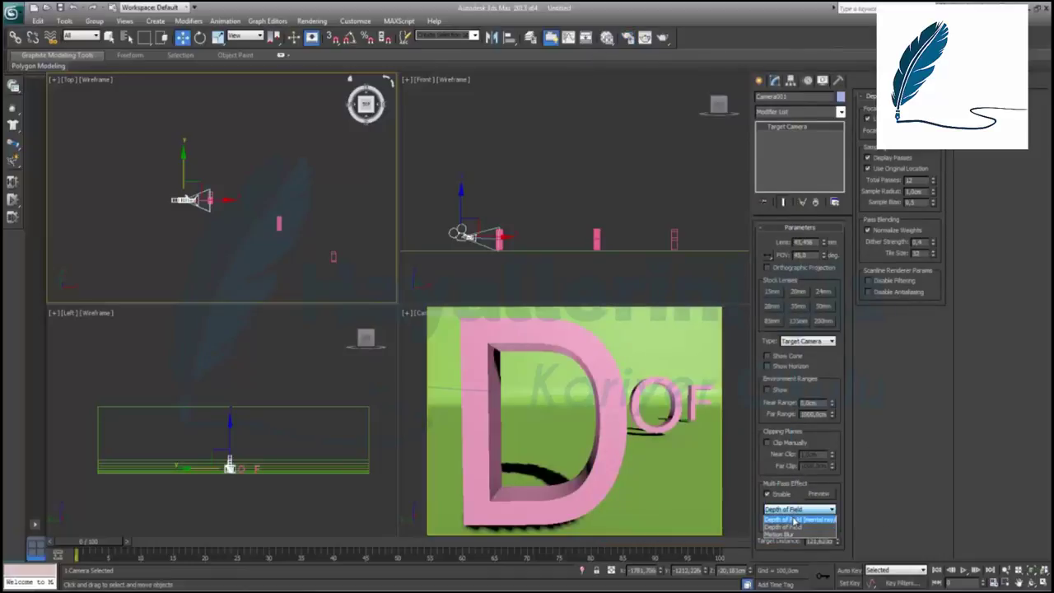
pyautogui.click(793, 521)
# Deselect the camera and choose a Standard Omni light for creation.
pyautogui.click(320, 217)
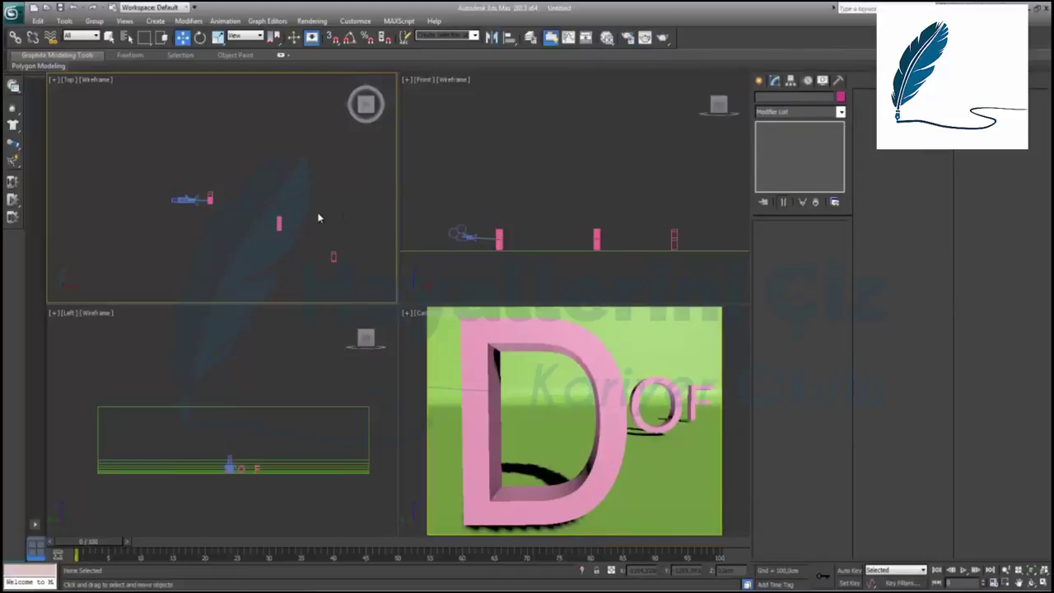
pyautogui.click(759, 81)
pyautogui.click(802, 99)
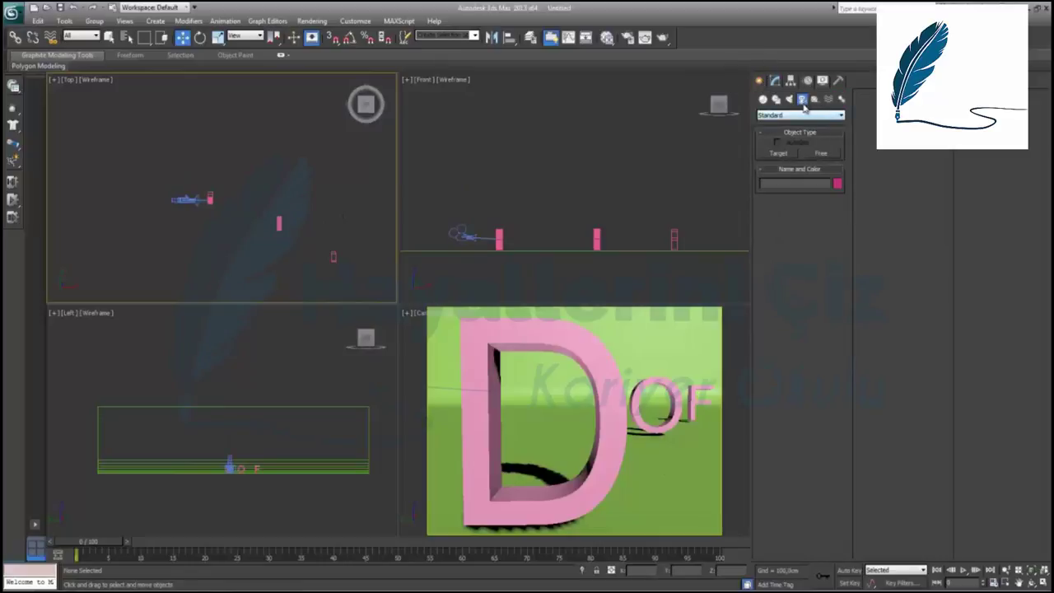
pyautogui.click(789, 99)
pyautogui.click(784, 115)
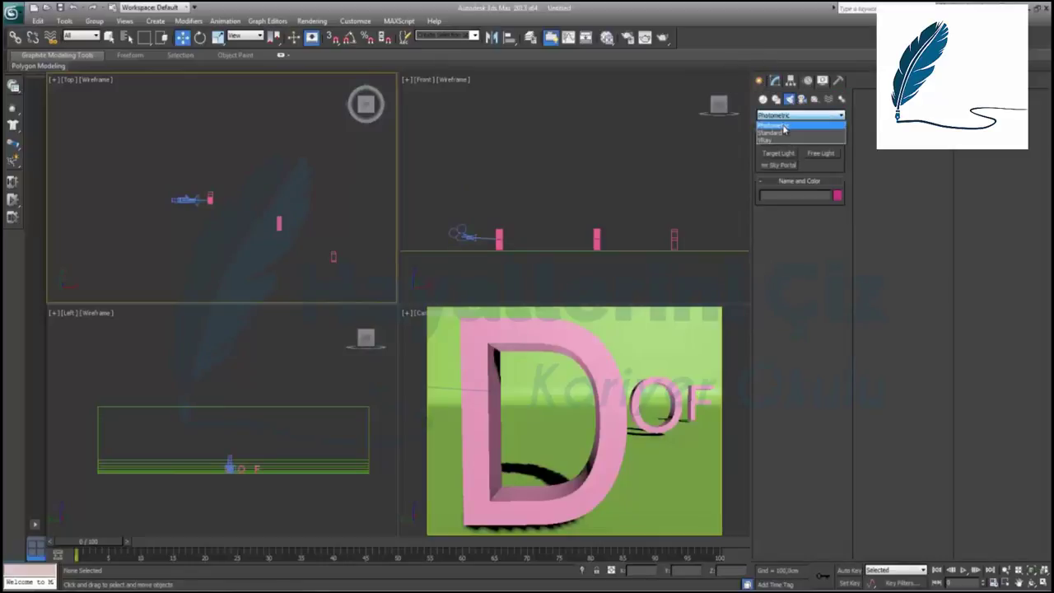
pyautogui.click(784, 124)
pyautogui.click(778, 153)
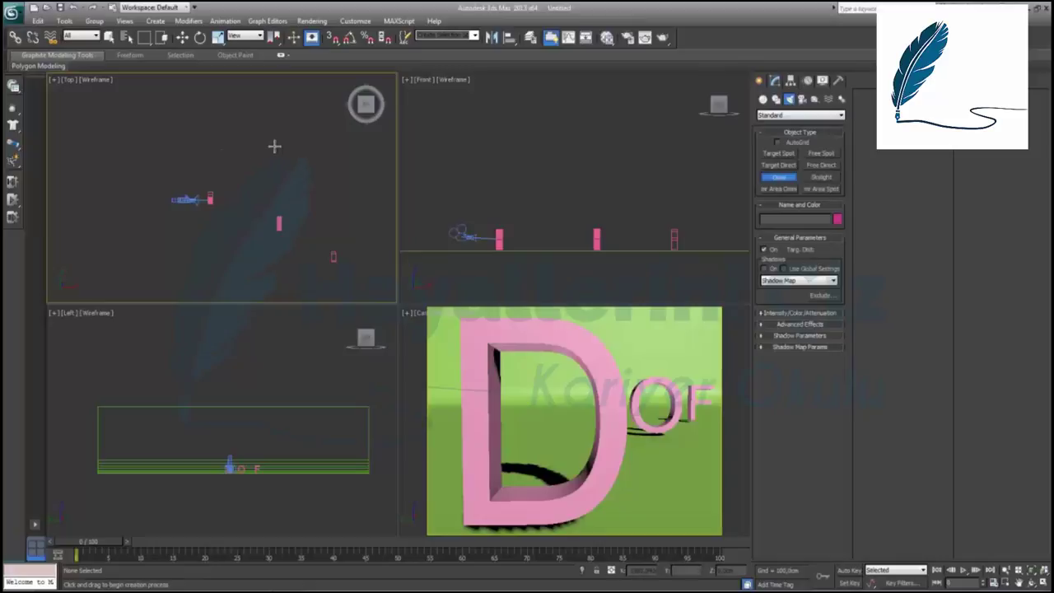
# Place Omni001 high above and left of the letters, then render the Camera001 view.
pyautogui.click(280, 145)
pyautogui.scroll(-2, 550, 170)
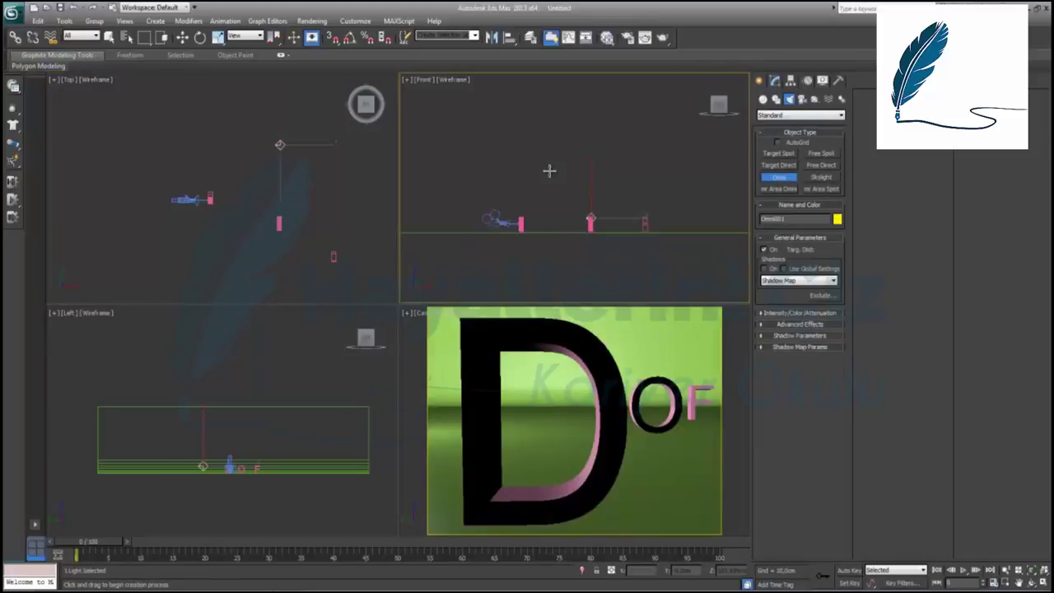
pyautogui.scroll(-2, 549, 171)
pyautogui.rightClick(626, 252)
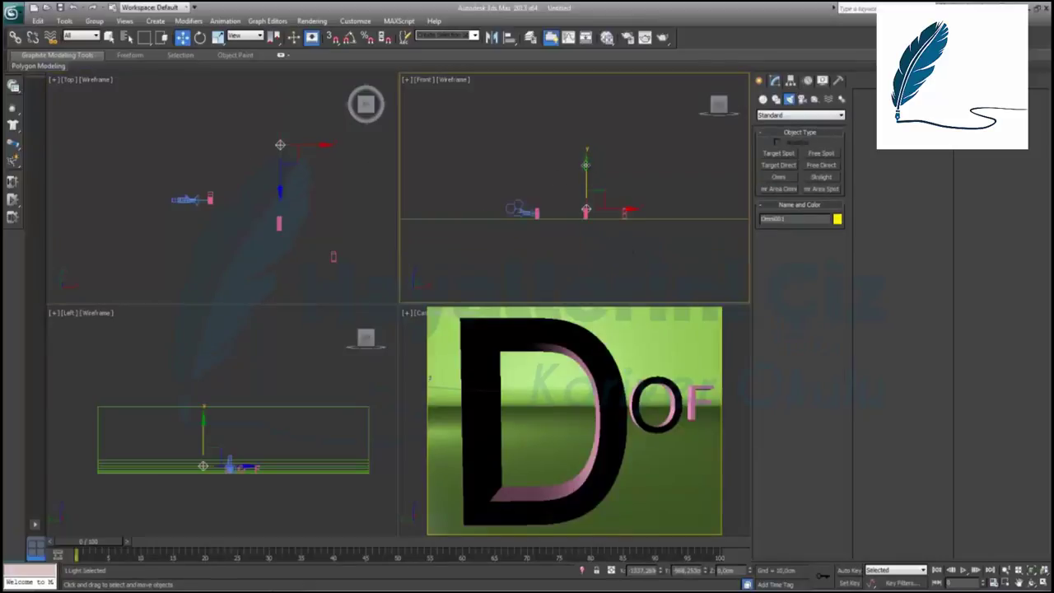
pyautogui.moveTo(586, 165); pyautogui.dragTo(585, 75)
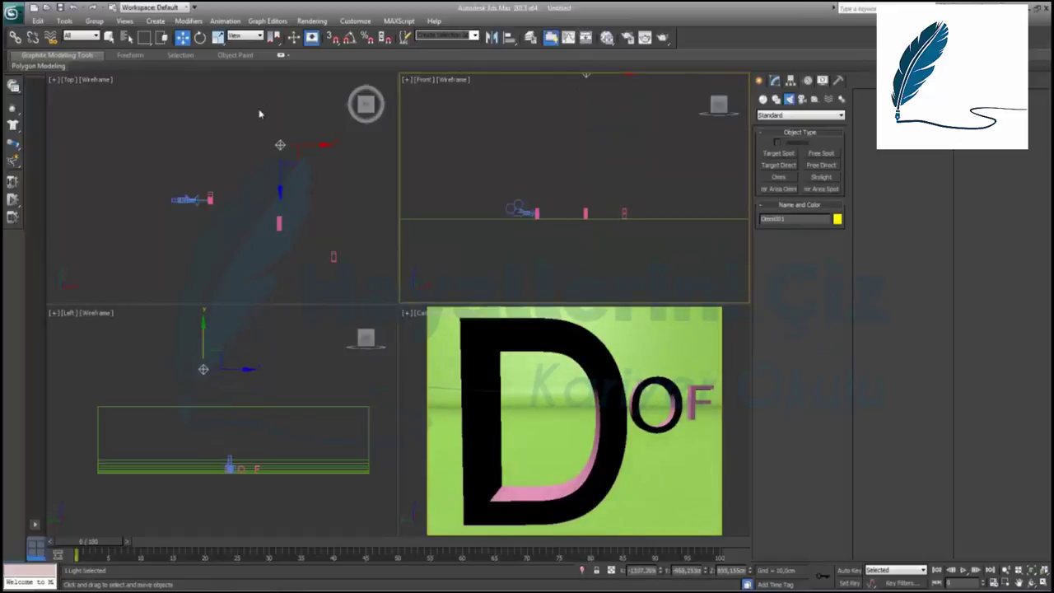
pyautogui.rightClick(322, 195)
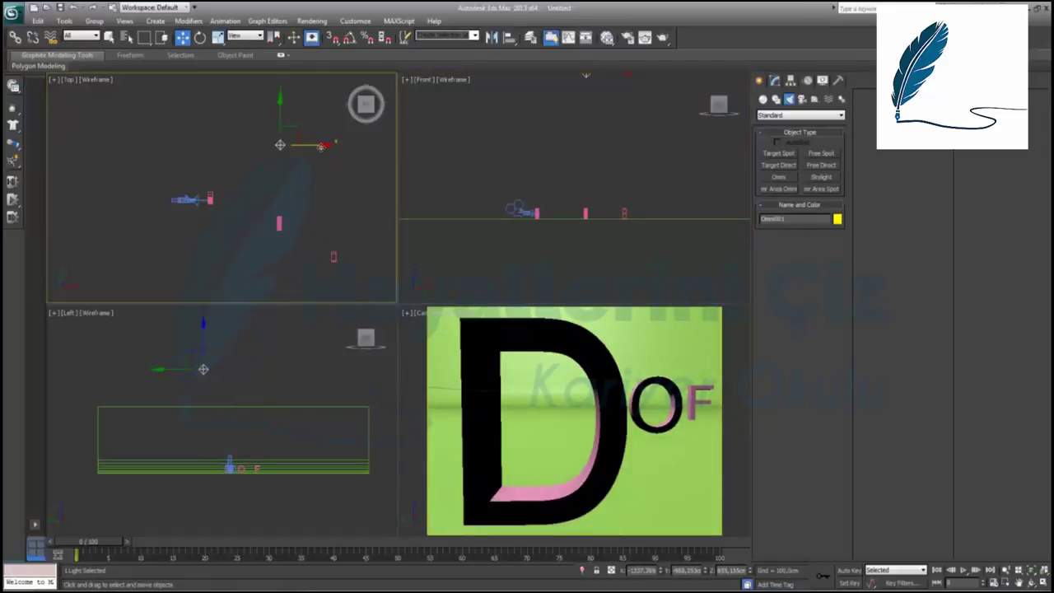
pyautogui.moveTo(321, 147); pyautogui.dragTo(252, 147)
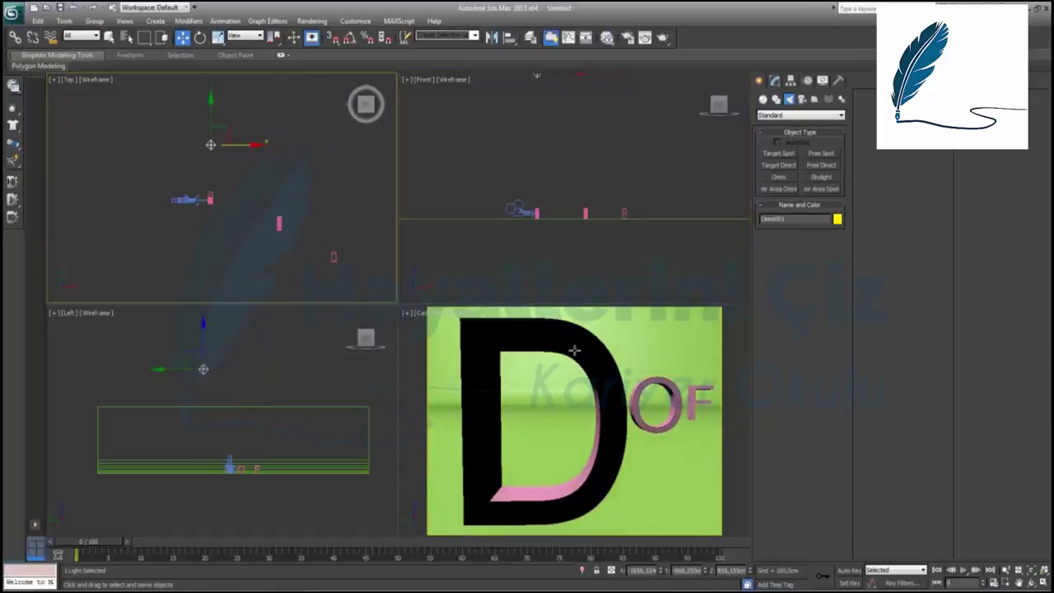
pyautogui.rightClick(659, 380)
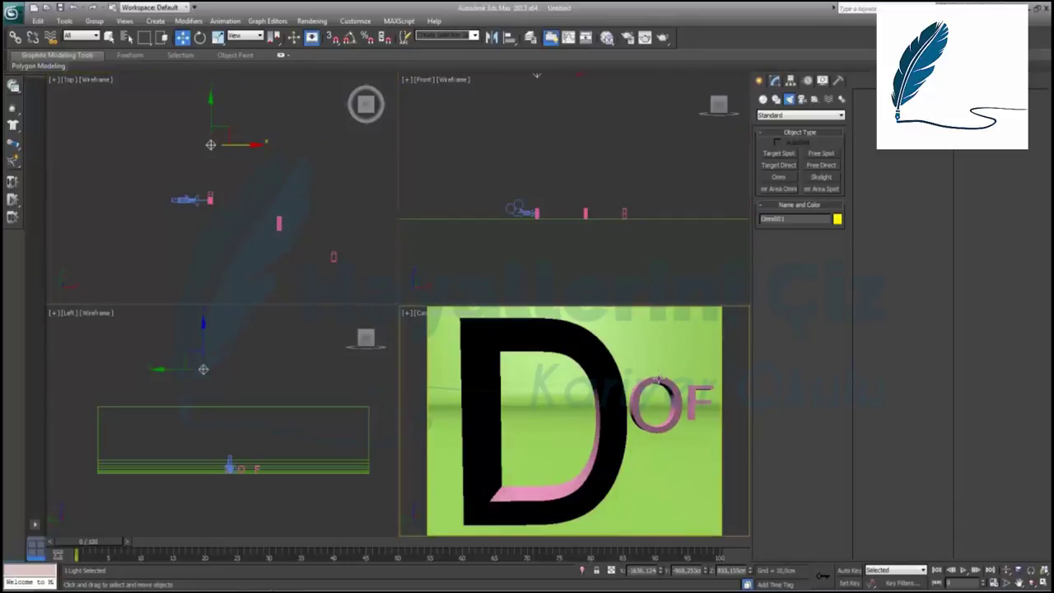
pyautogui.hotkey('shift', 'q')
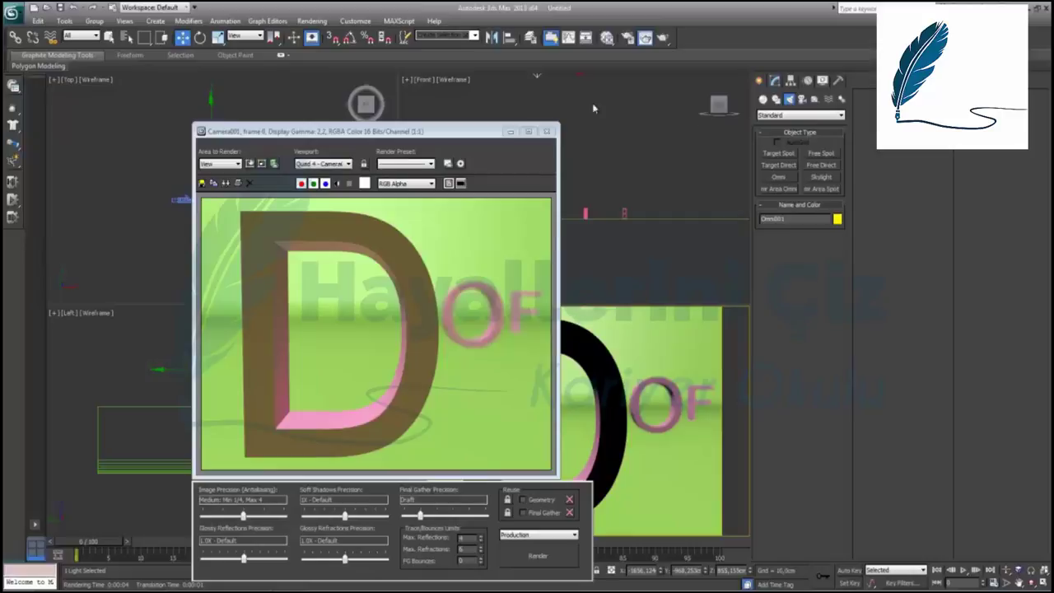
# Close the render, select Camera001, and maximize the Camera viewport.
pyautogui.click(546, 131)
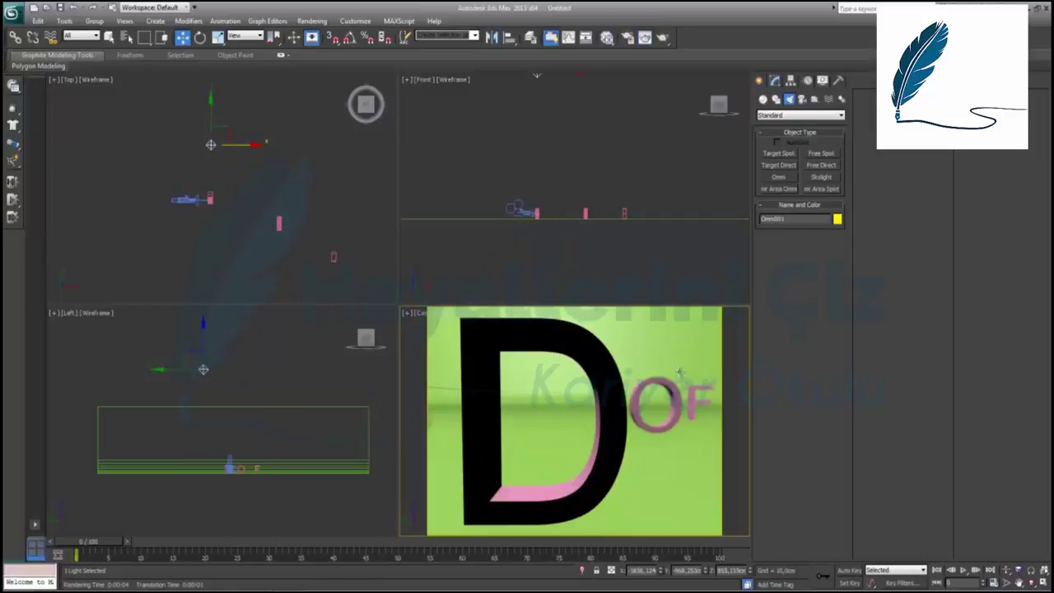
pyautogui.click(183, 201)
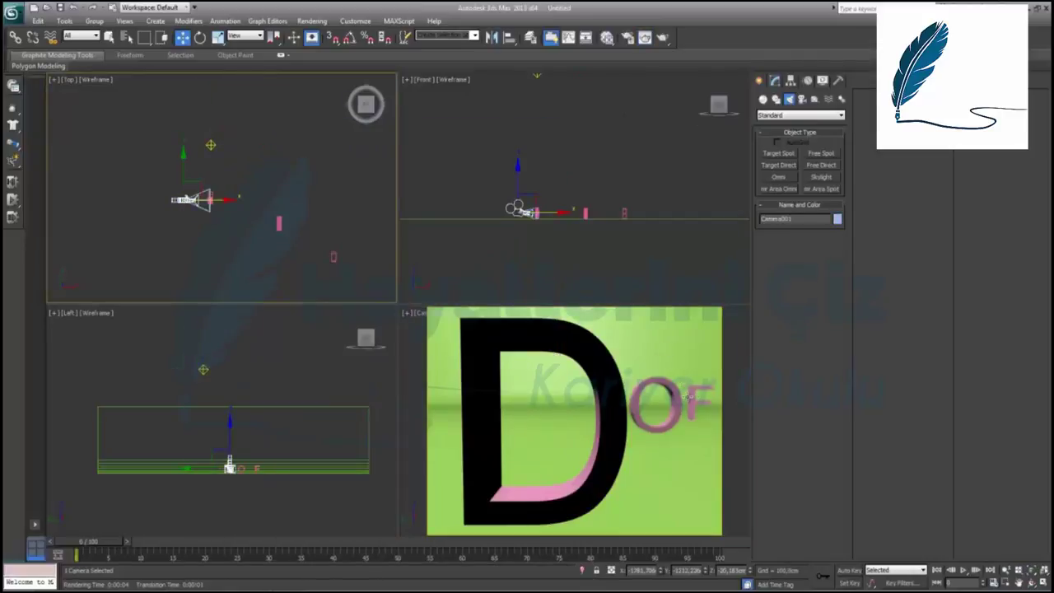
pyautogui.rightClick(689, 397)
pyautogui.click(1045, 583)
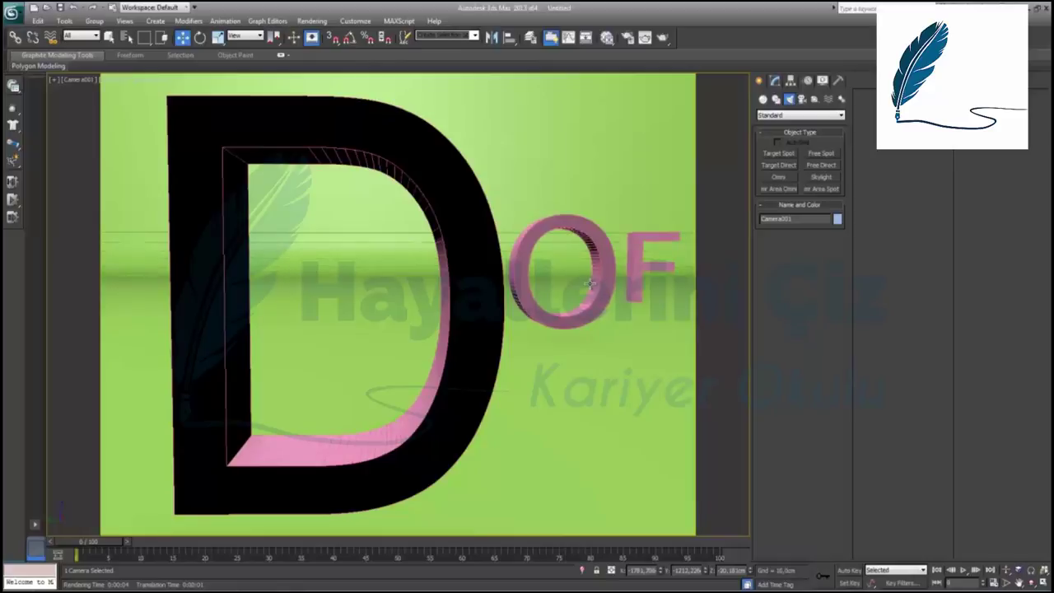
# Set Camera001's Target Distance to 300 cm and render the camera view.
pyautogui.click(776, 80)
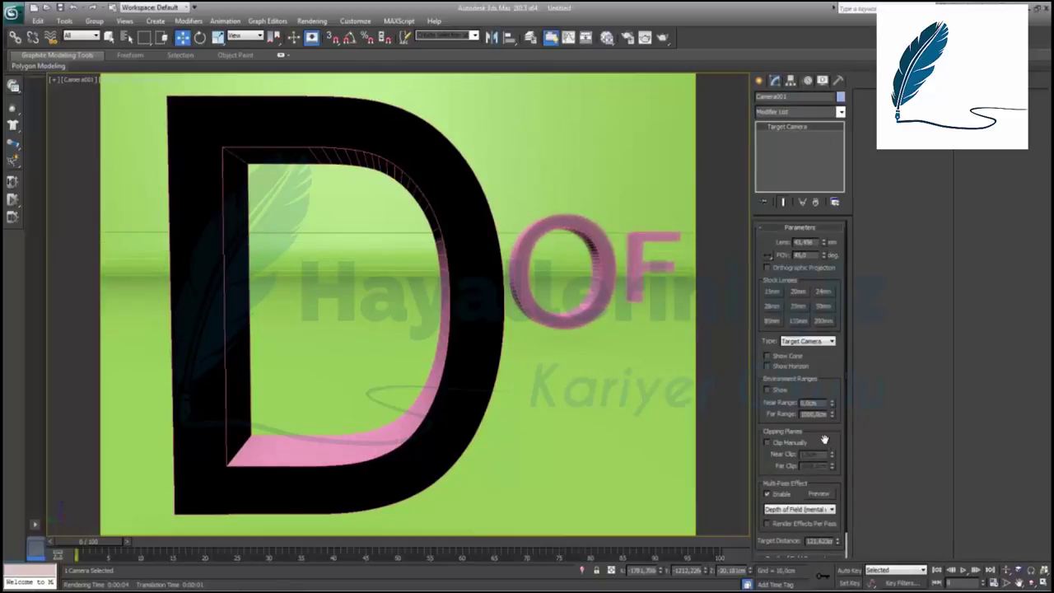
pyautogui.scroll(-1, 823, 441)
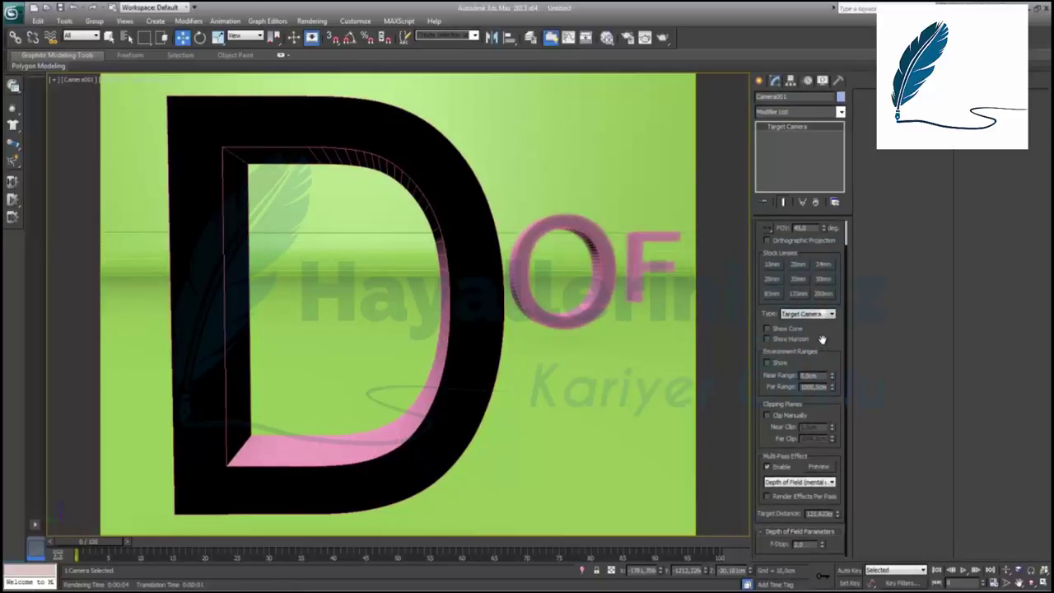
pyautogui.doubleClick(824, 515)
pyautogui.write('300')
pyautogui.press('Return')
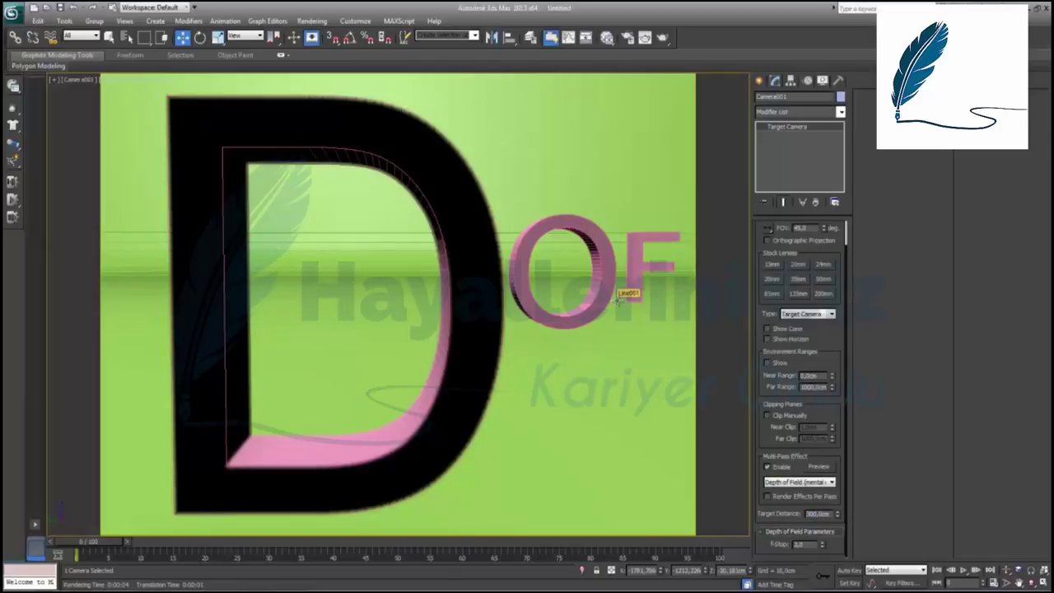
pyautogui.hotkey('shift', 'q')
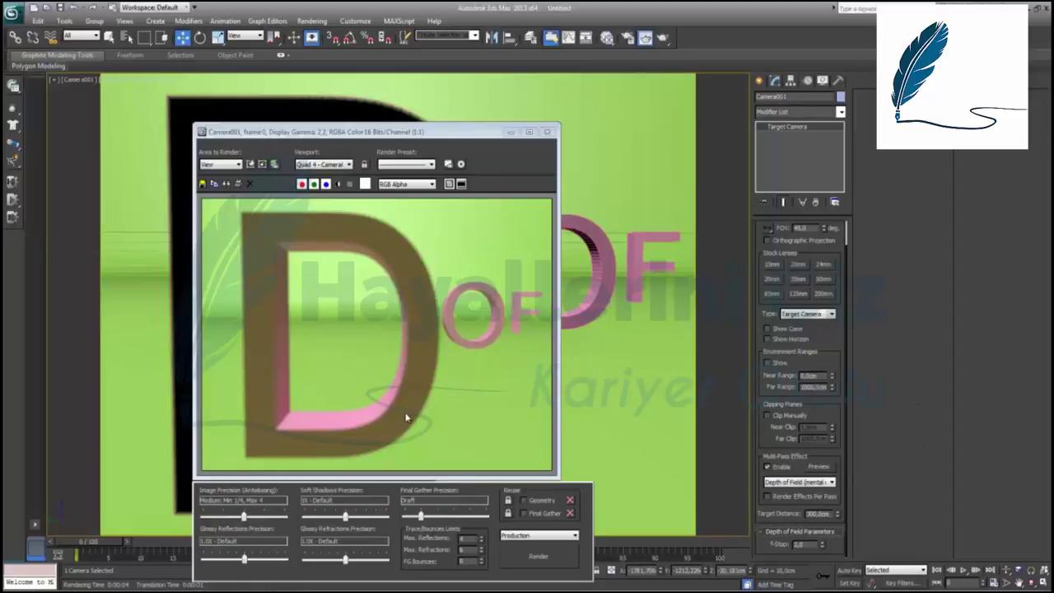
# Close the render, restore the four-view layout, and select the camera target in Top view.
pyautogui.click(546, 133)
pyautogui.click(1044, 583)
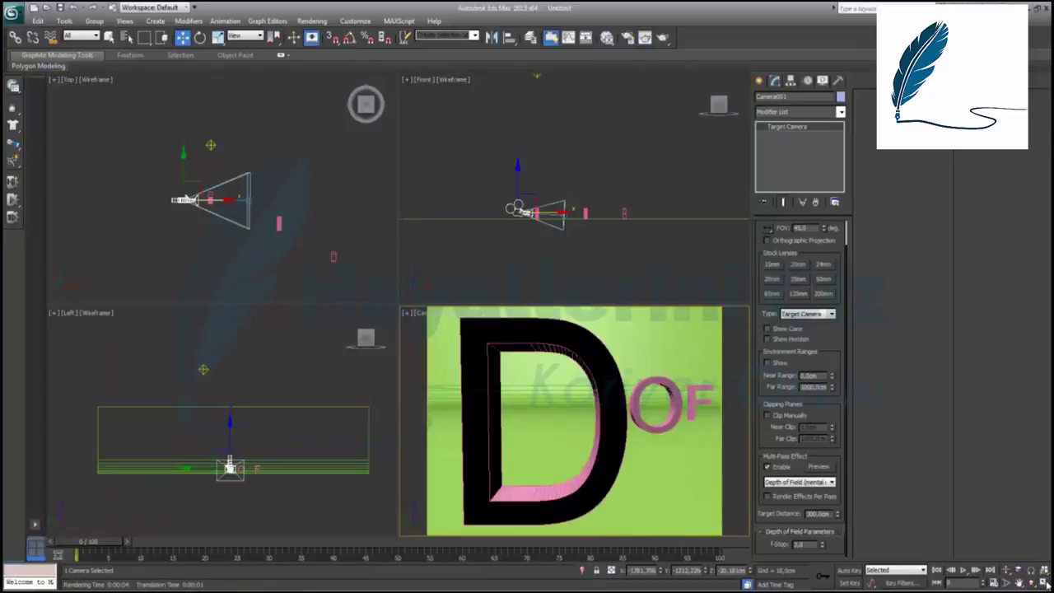
pyautogui.click(234, 260)
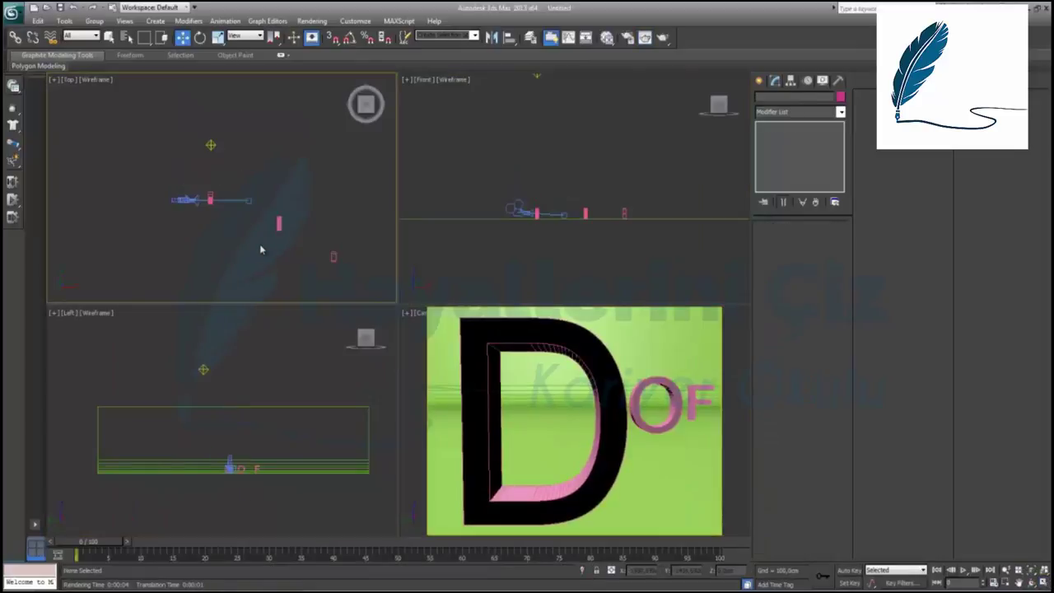
pyautogui.click(1043, 582)
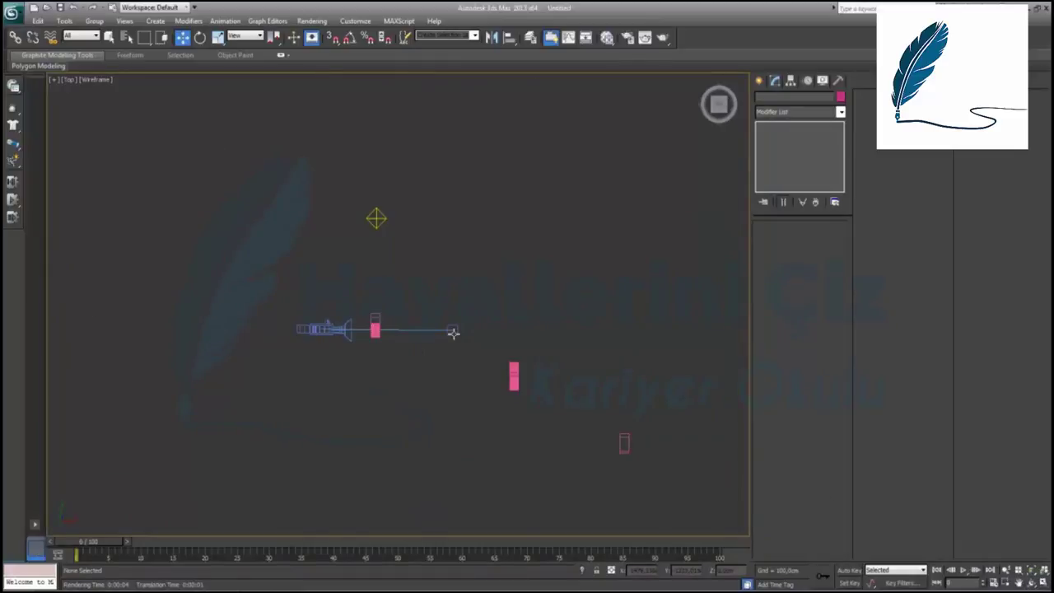
pyautogui.click(453, 333)
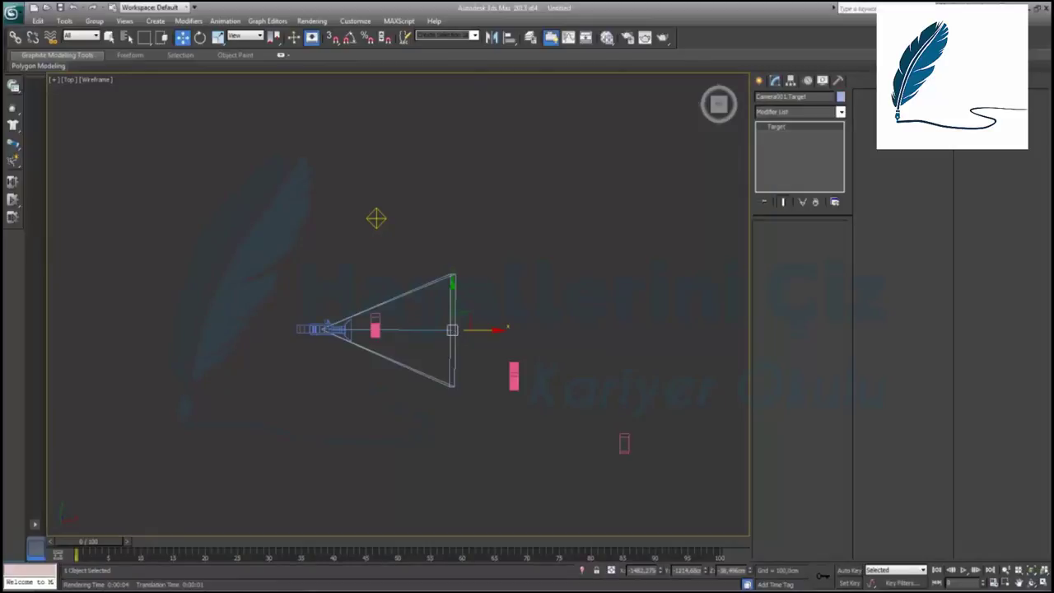
pyautogui.click(1043, 582)
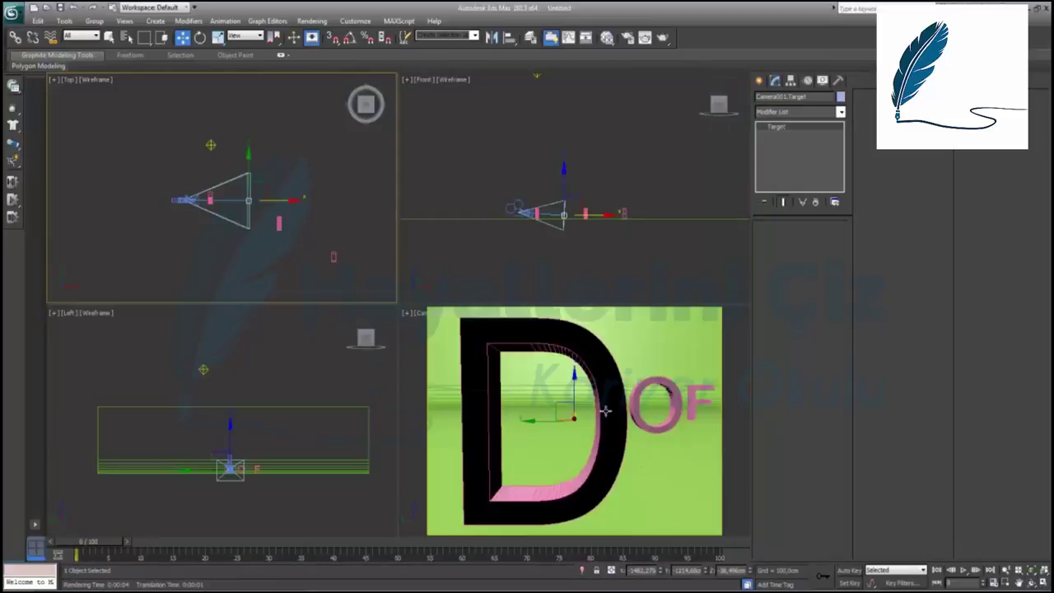
# Move the camera target and camera to reframe the letters, then render Camera001.
pyautogui.scroll(2, 291, 204)
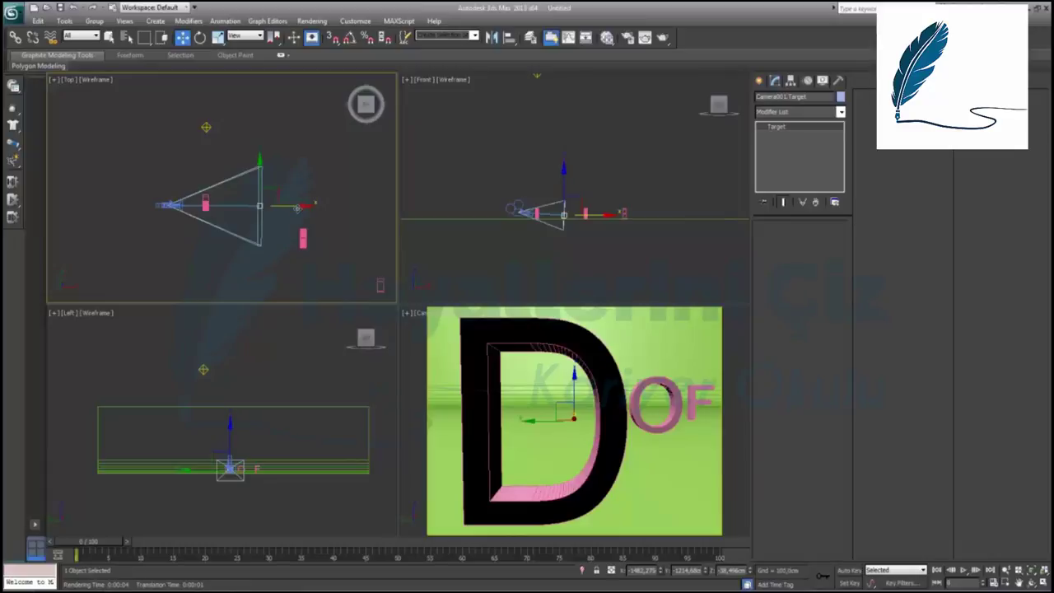
pyautogui.moveTo(292, 204); pyautogui.dragTo(243, 209)
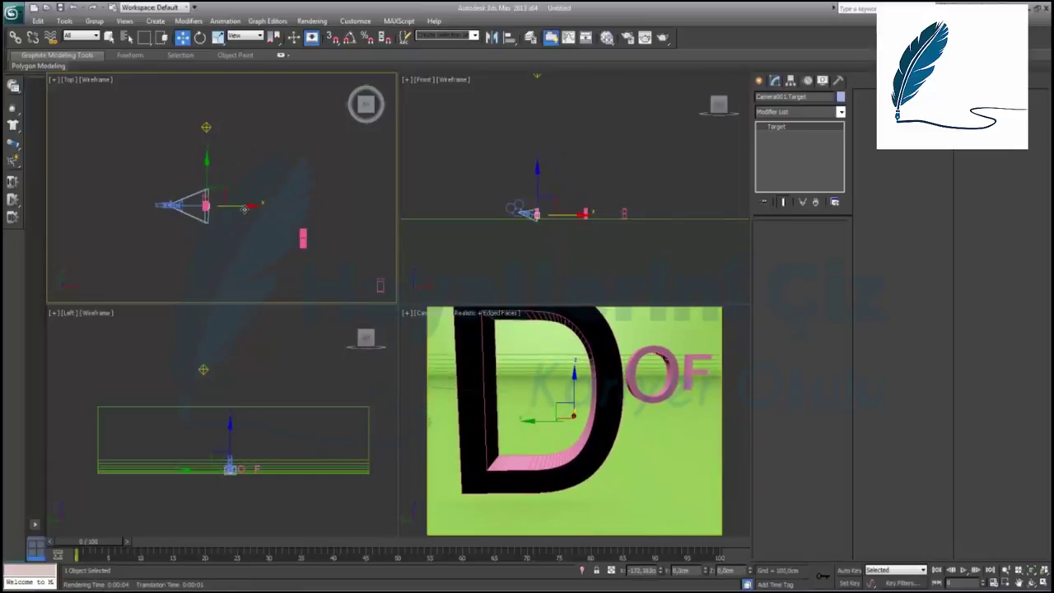
pyautogui.moveTo(598, 176); pyautogui.dragTo(541, 215, button='middle')
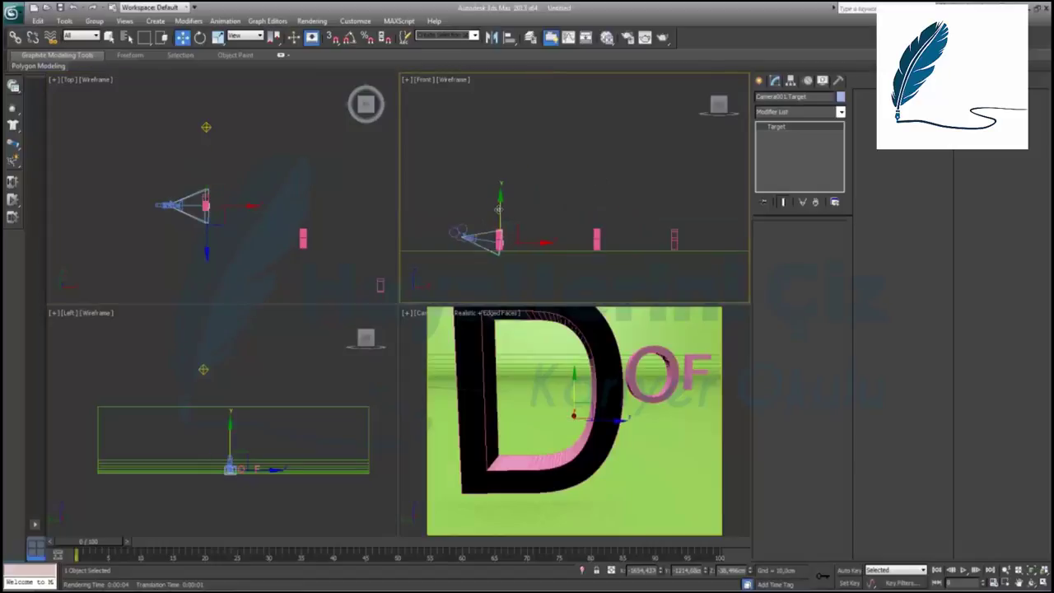
pyautogui.moveTo(498, 210); pyautogui.dragTo(498, 203)
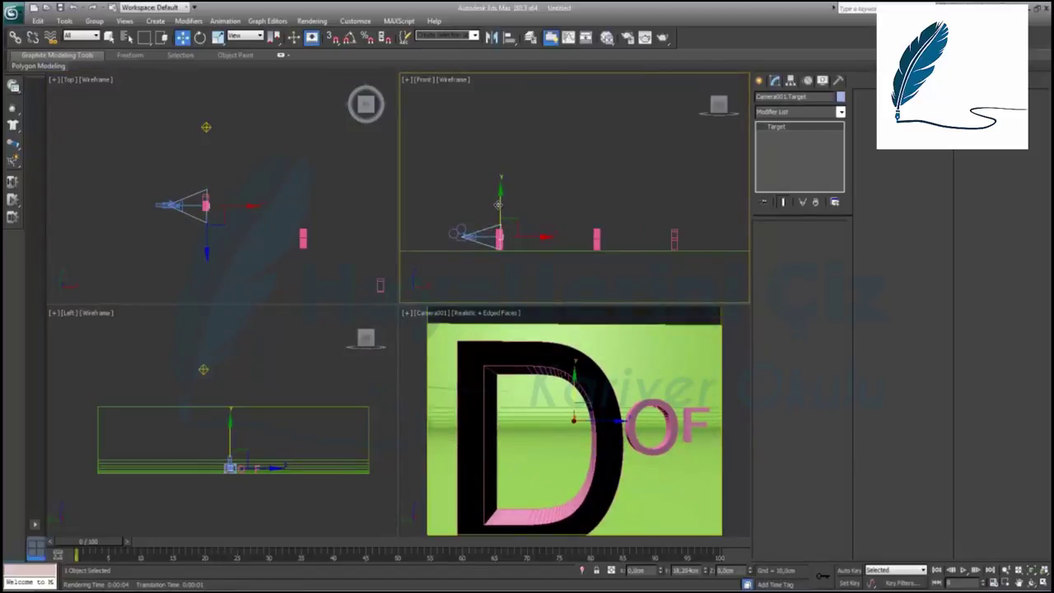
pyautogui.click(460, 235)
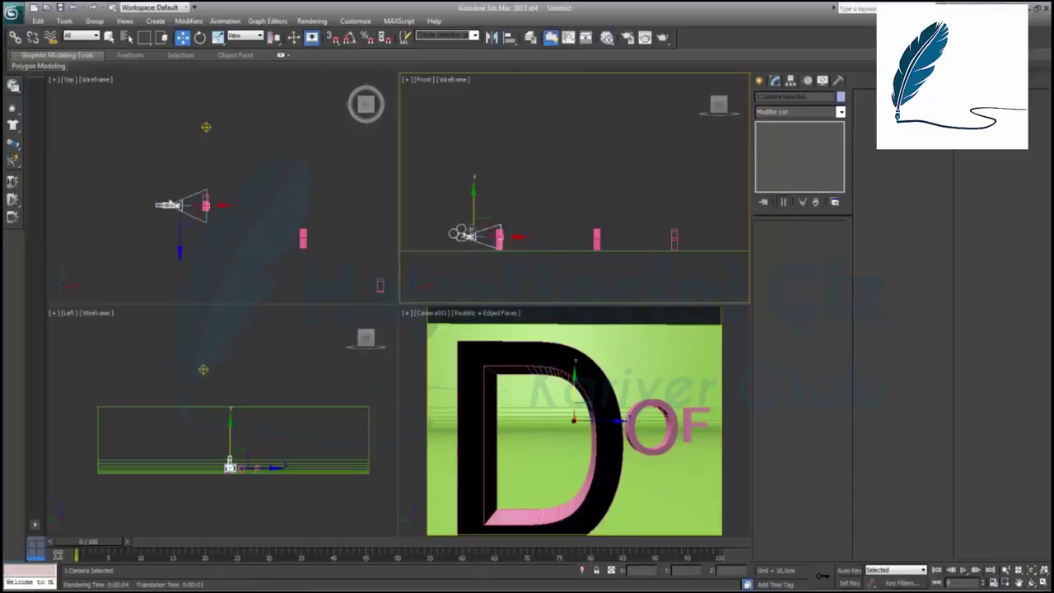
pyautogui.moveTo(475, 208); pyautogui.dragTo(472, 207)
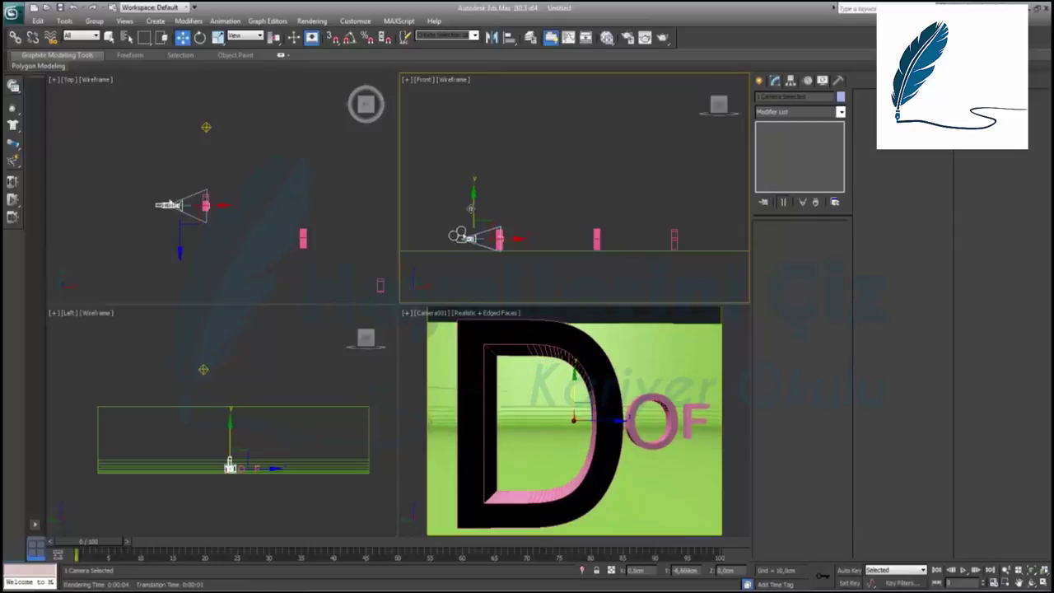
pyautogui.rightClick(656, 358)
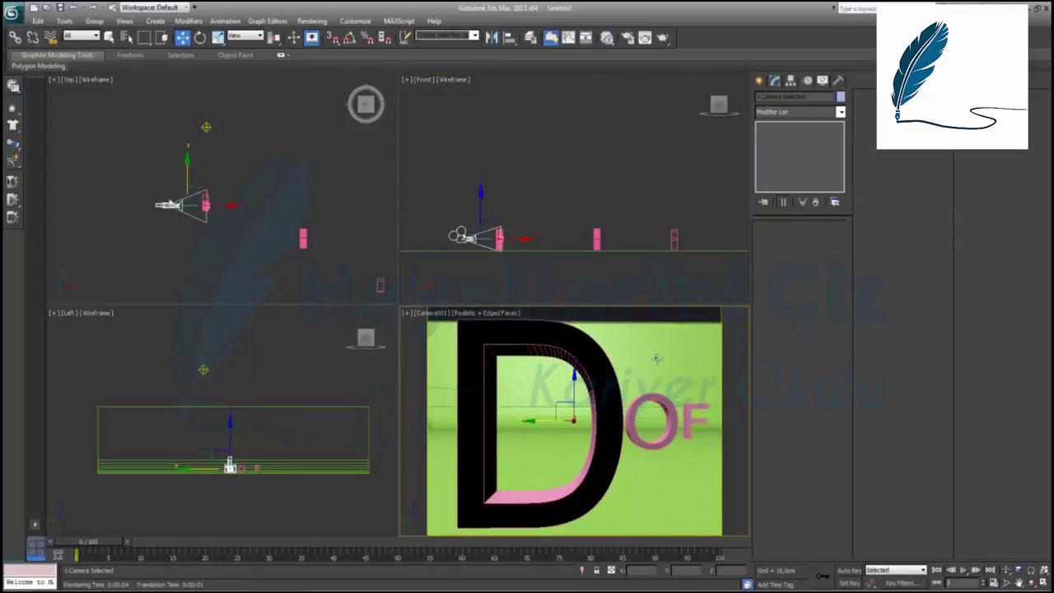
pyautogui.hotkey('shift', 'q')
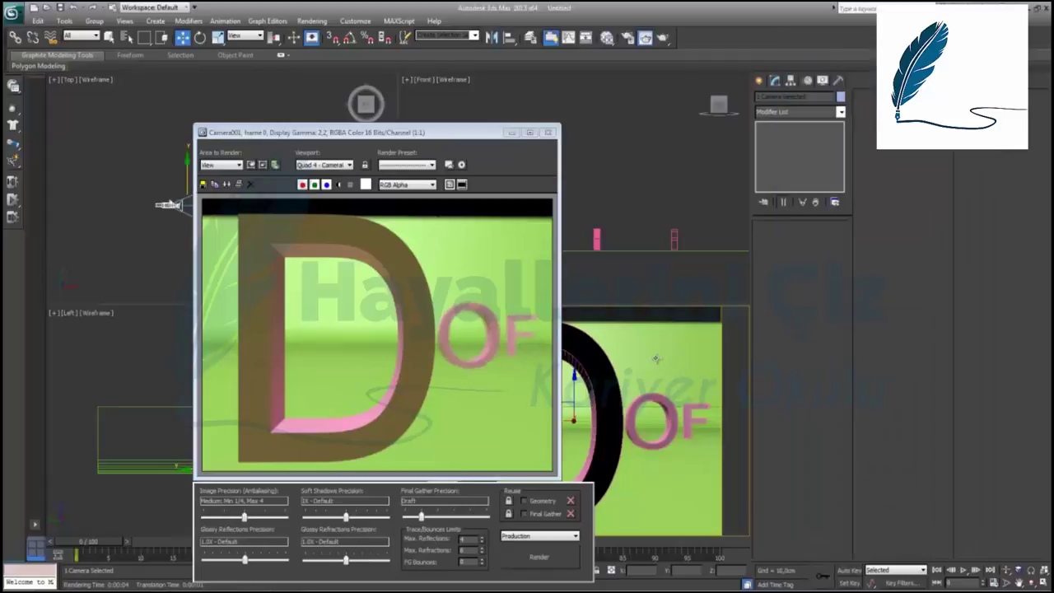
# Minimize the render window, then select the D text object and camera target in Top view.
pyautogui.click(169, 205)
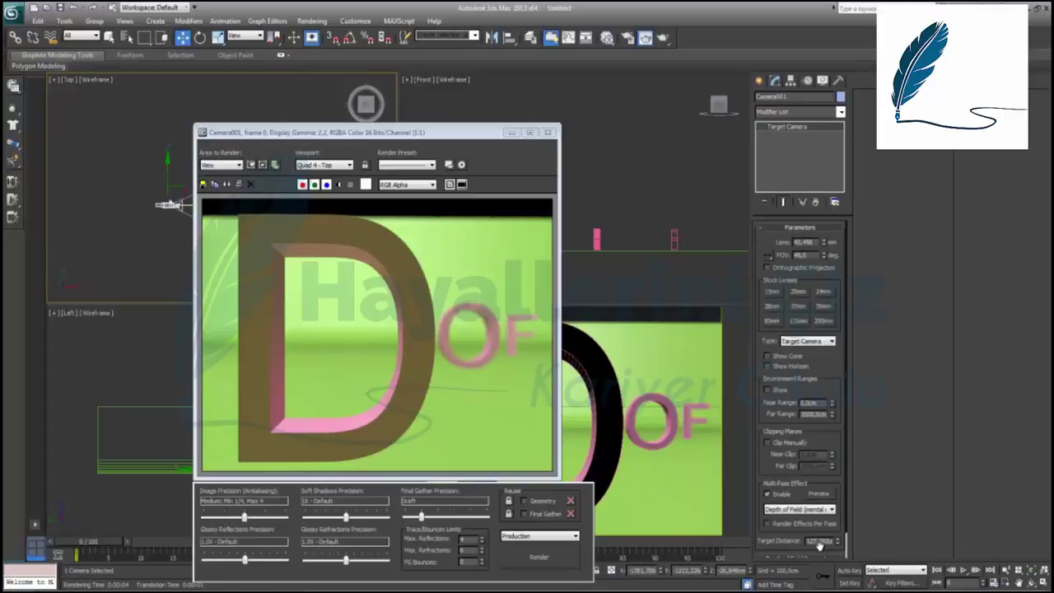
pyautogui.click(511, 133)
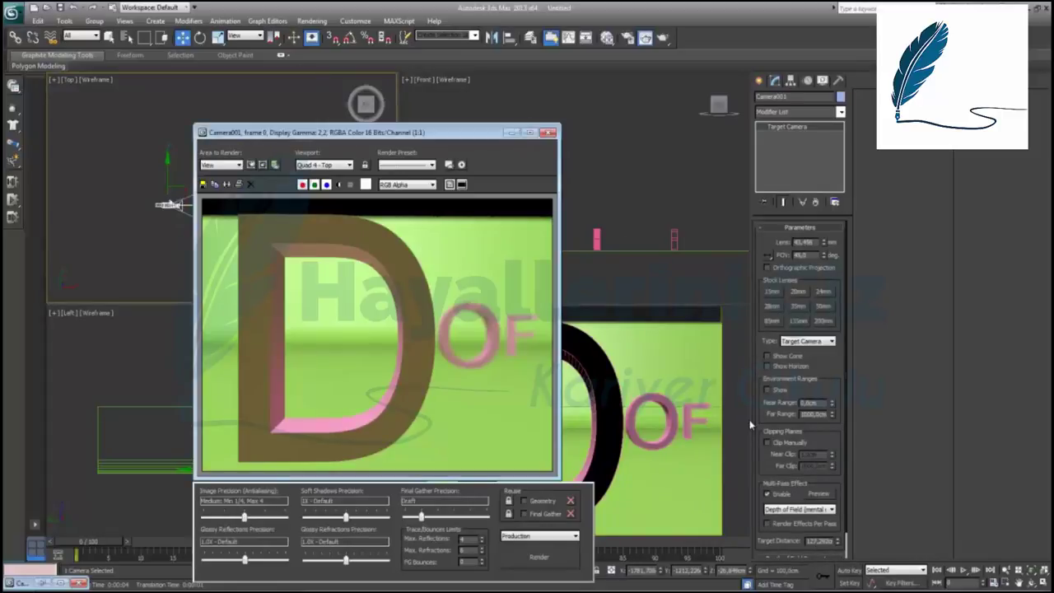
pyautogui.click(212, 216)
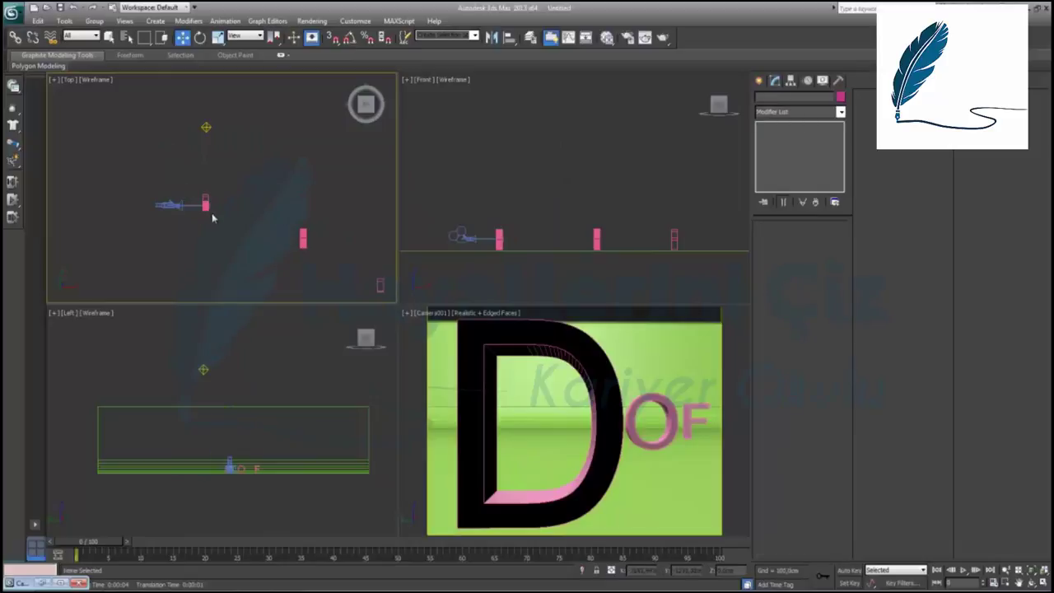
pyautogui.click(206, 204)
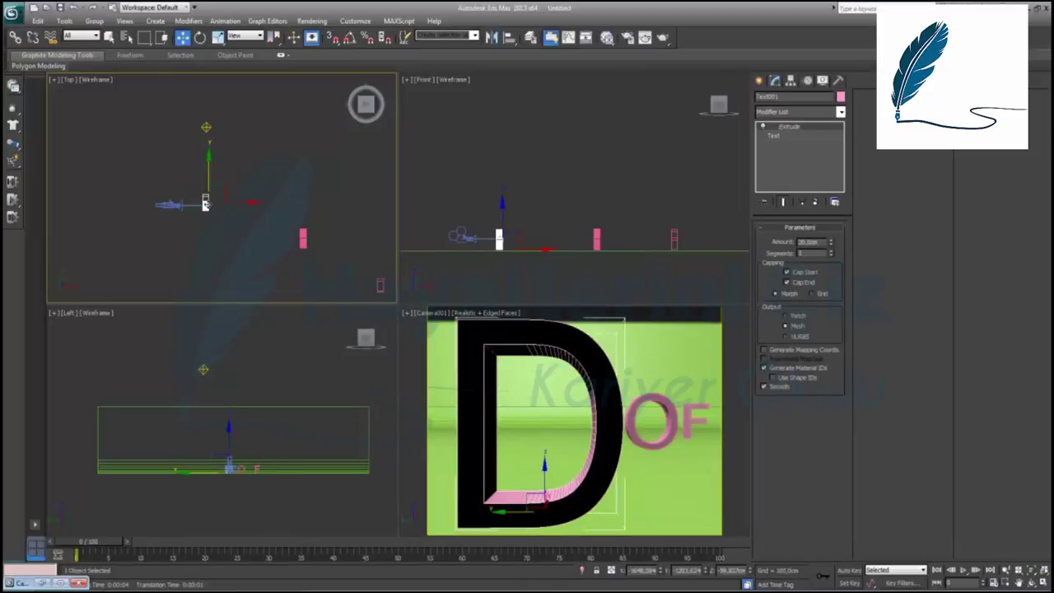
pyautogui.click(206, 204)
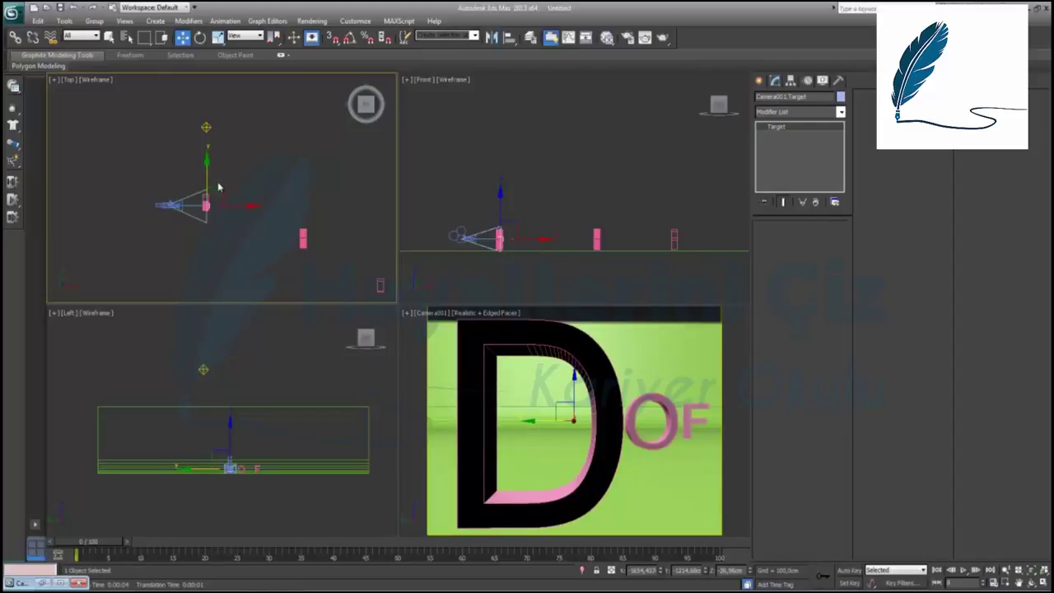
# Select Camera001, set the Depth of Field F-Stop to 1, and render the camera view.
pyautogui.click(167, 204)
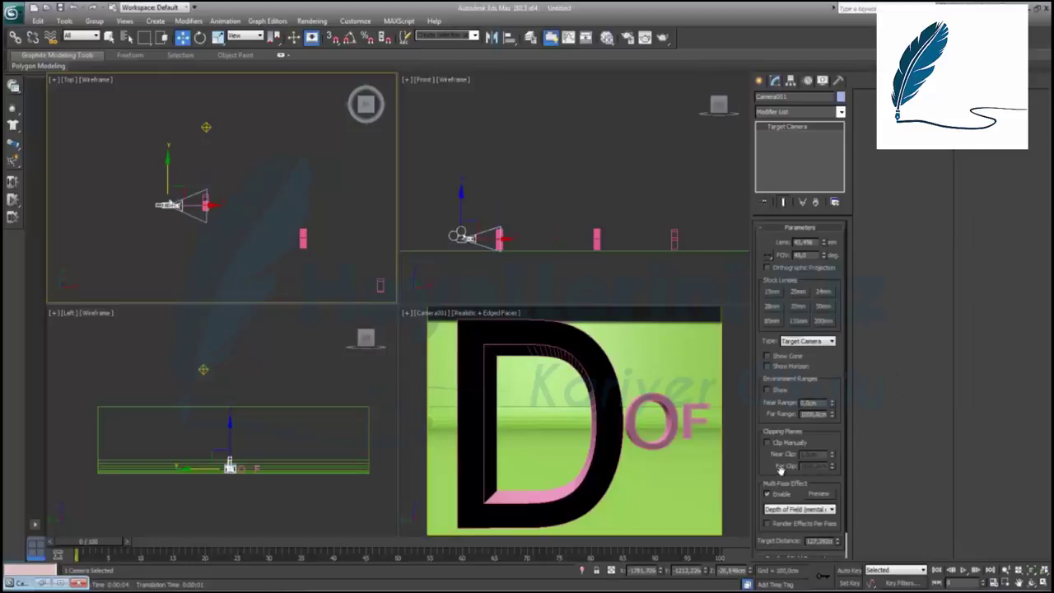
pyautogui.scroll(-2, 781, 471)
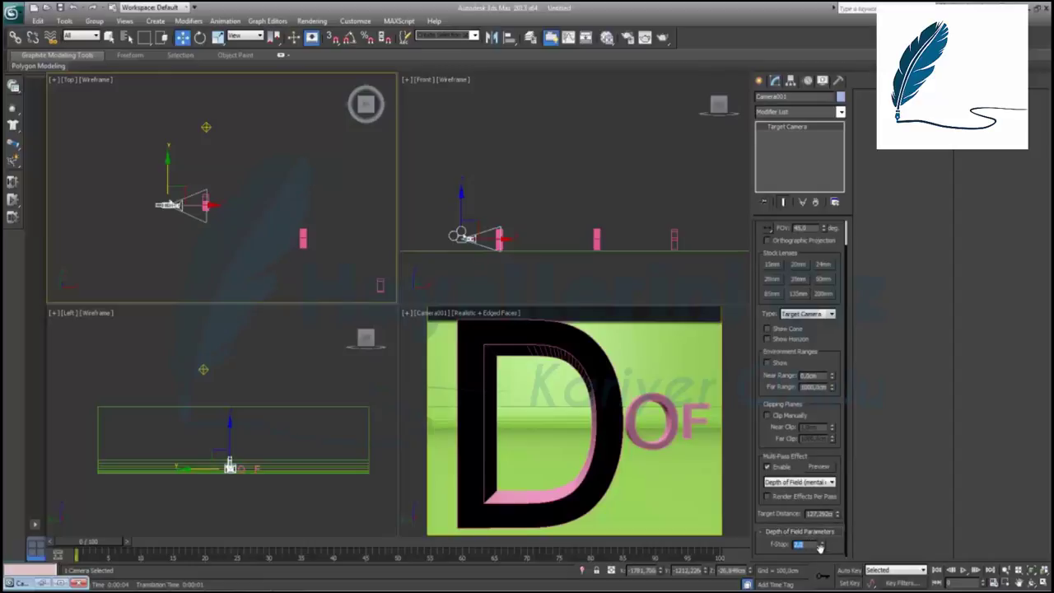
pyautogui.write('1')
pyautogui.press('Return')
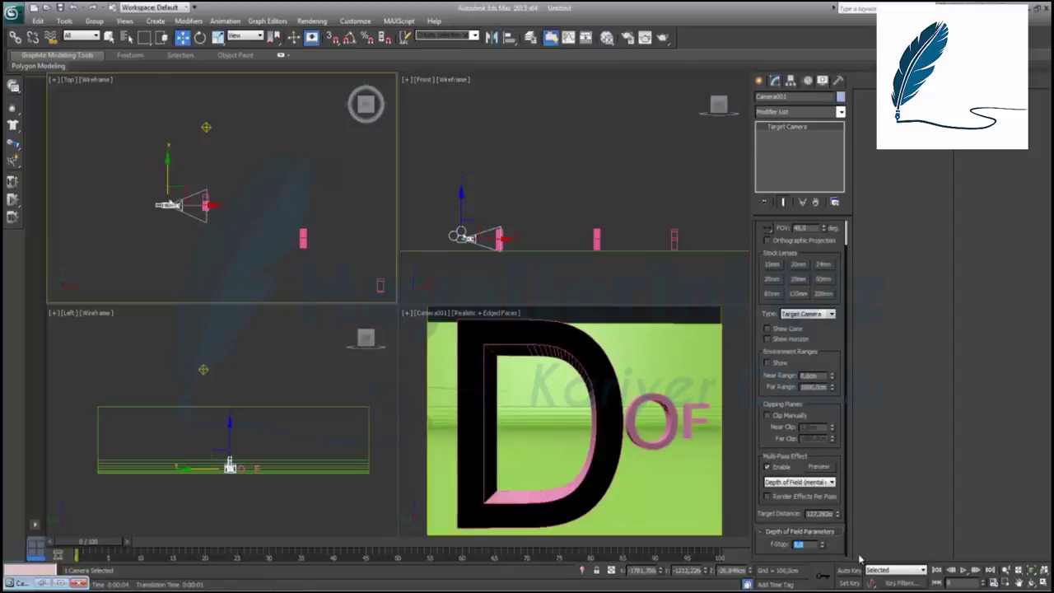
pyautogui.rightClick(646, 396)
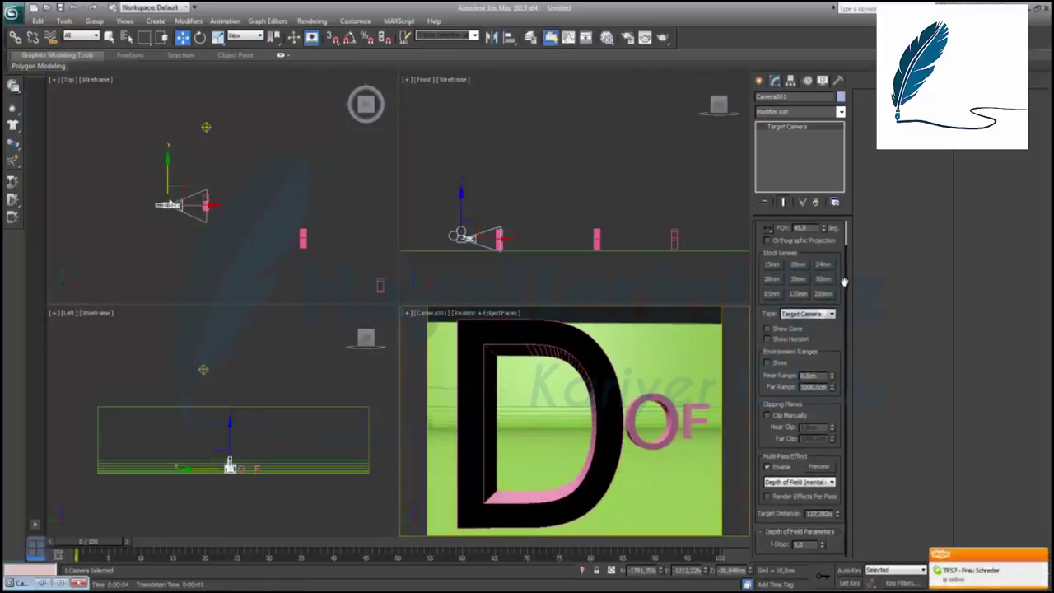
pyautogui.hotkey('shift', 'q')
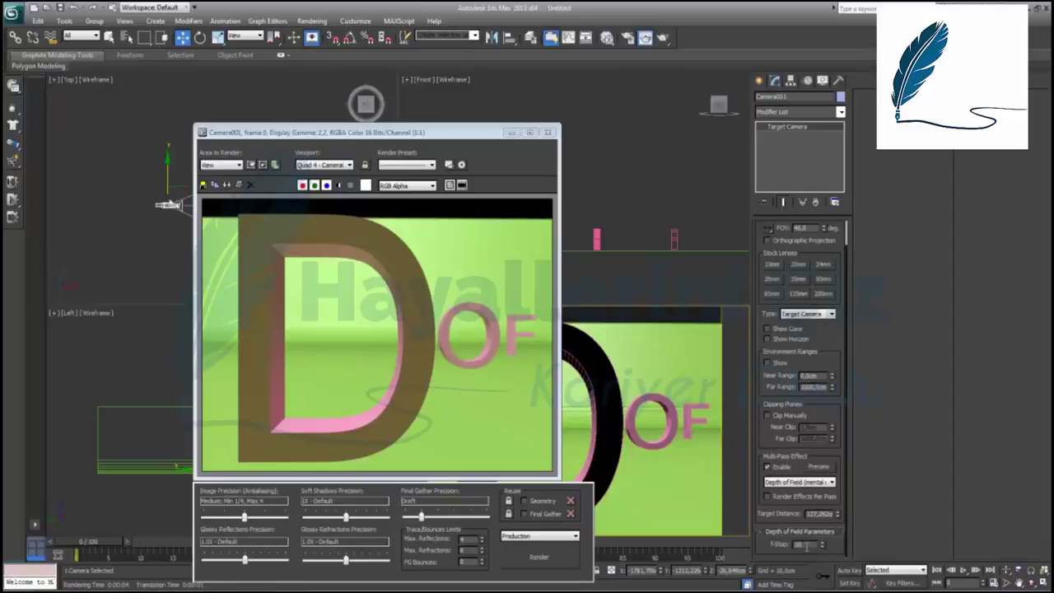
# Set the F-Stop to 1.0 and re-render the frame.
pyautogui.click(522, 563)
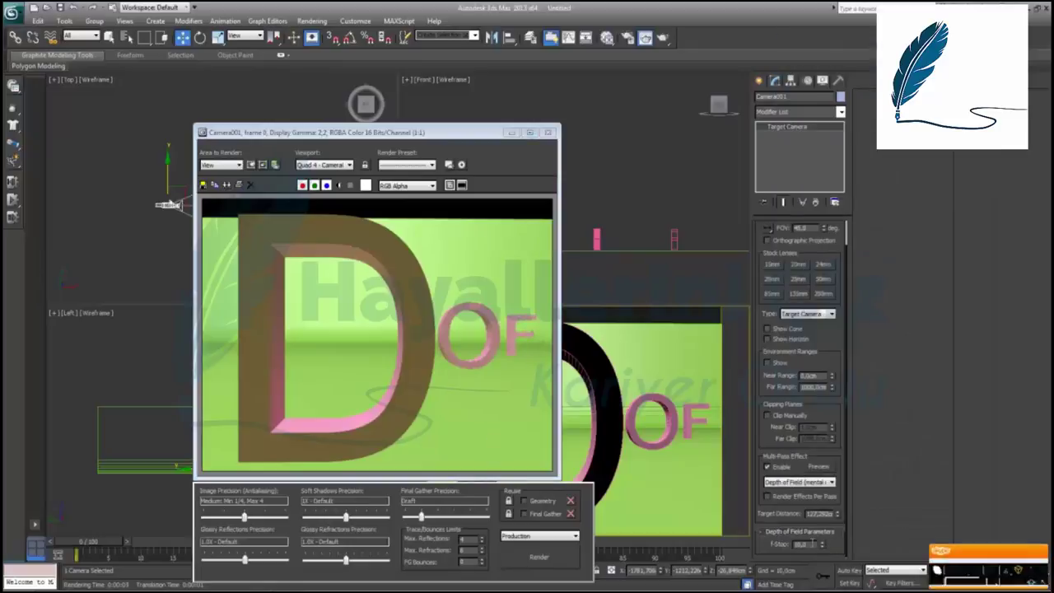
pyautogui.click(811, 545)
pyautogui.write('1.0')
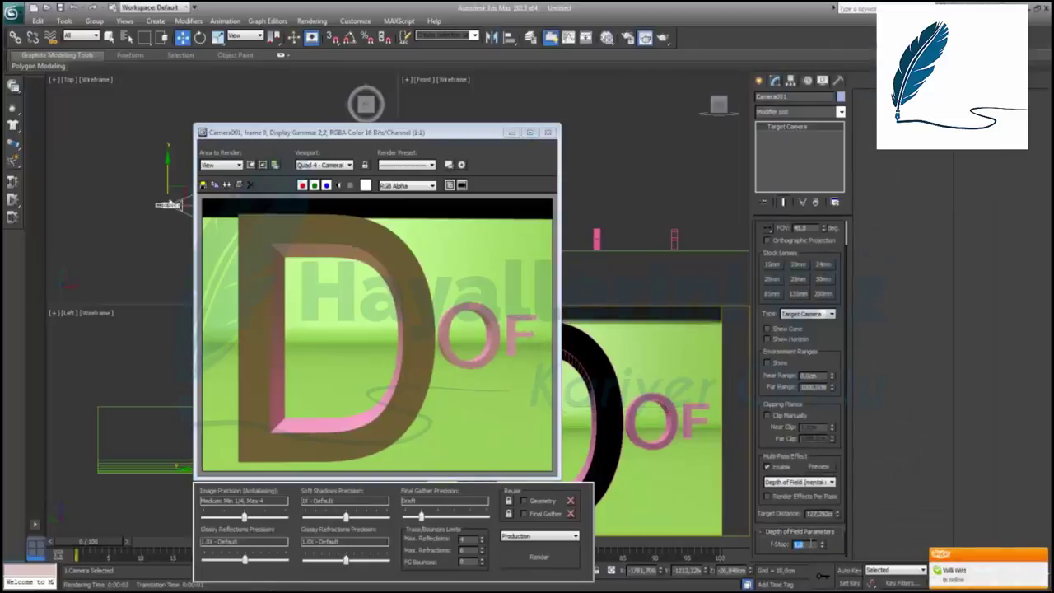
pyautogui.click(537, 558)
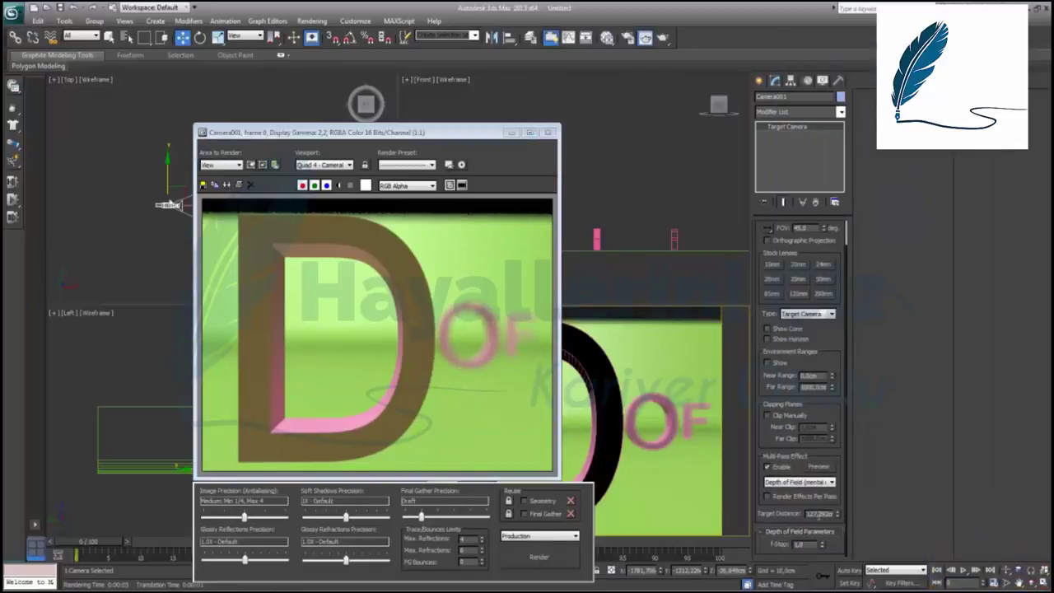
# Set the Target Distance to 300 cm and render again.
pyautogui.doubleClick(820, 514)
pyautogui.write('300')
pyautogui.press('Return')
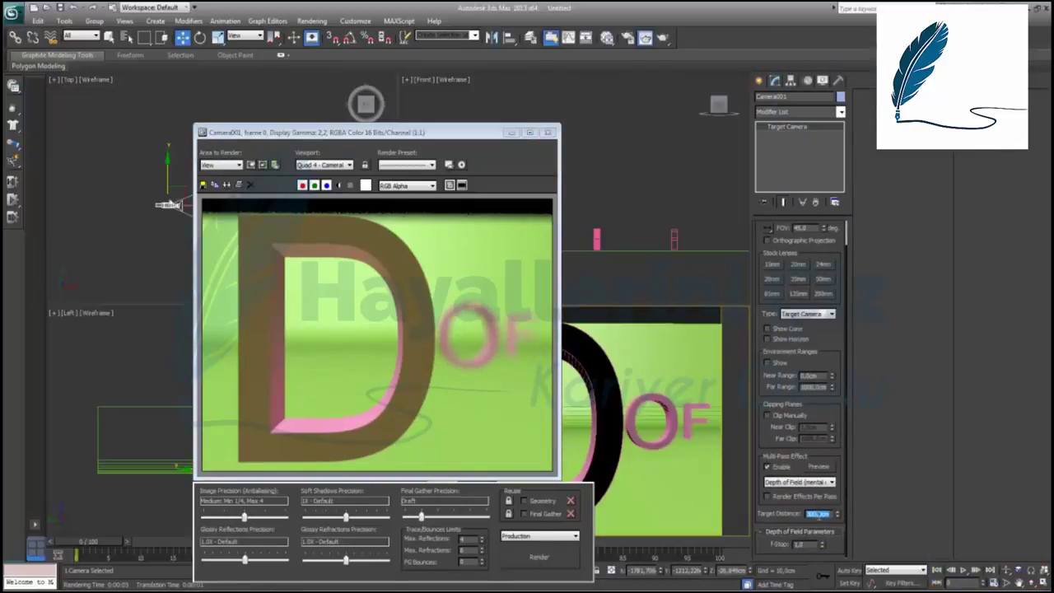
pyautogui.click(554, 561)
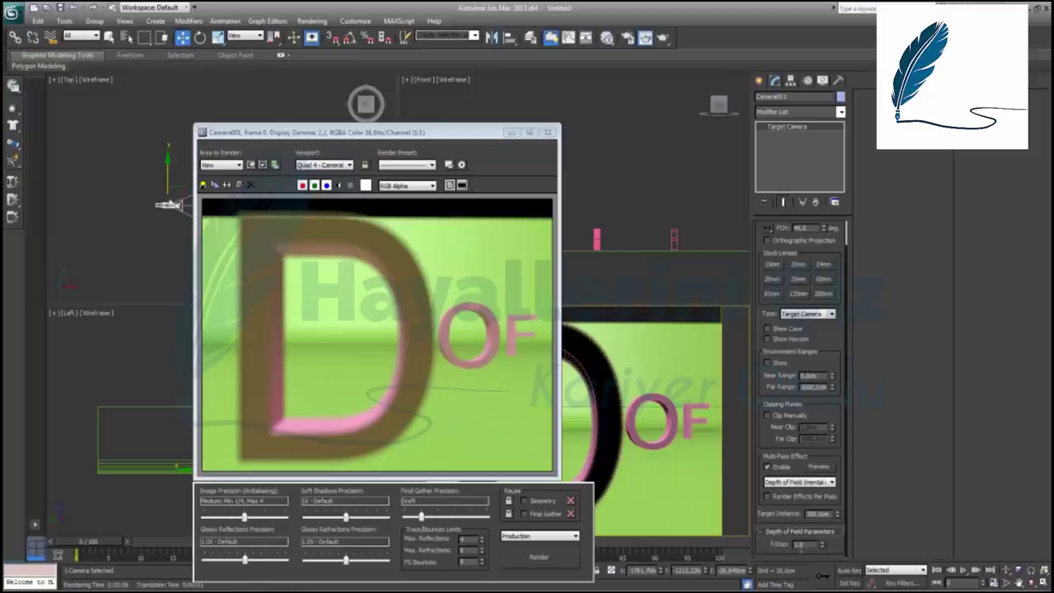
# Set F-Stop to 2,0 and Target Distance to 123, then render.
pyautogui.doubleClick(797, 545)
pyautogui.write('2')
pyautogui.press('Return')
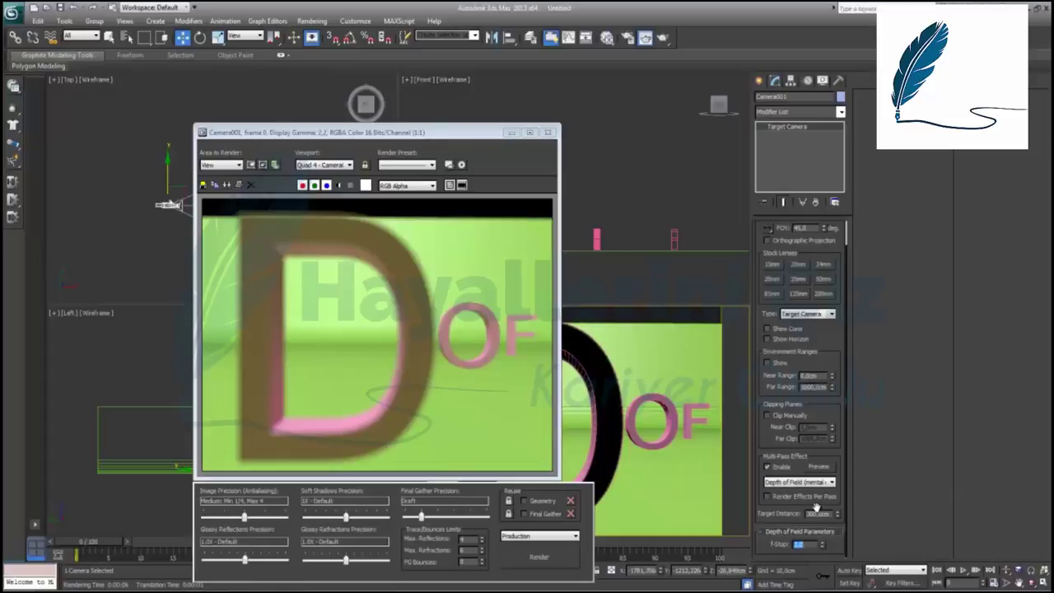
pyautogui.doubleClick(818, 513)
pyautogui.write('123')
pyautogui.press('Return')
pyautogui.click(551, 565)
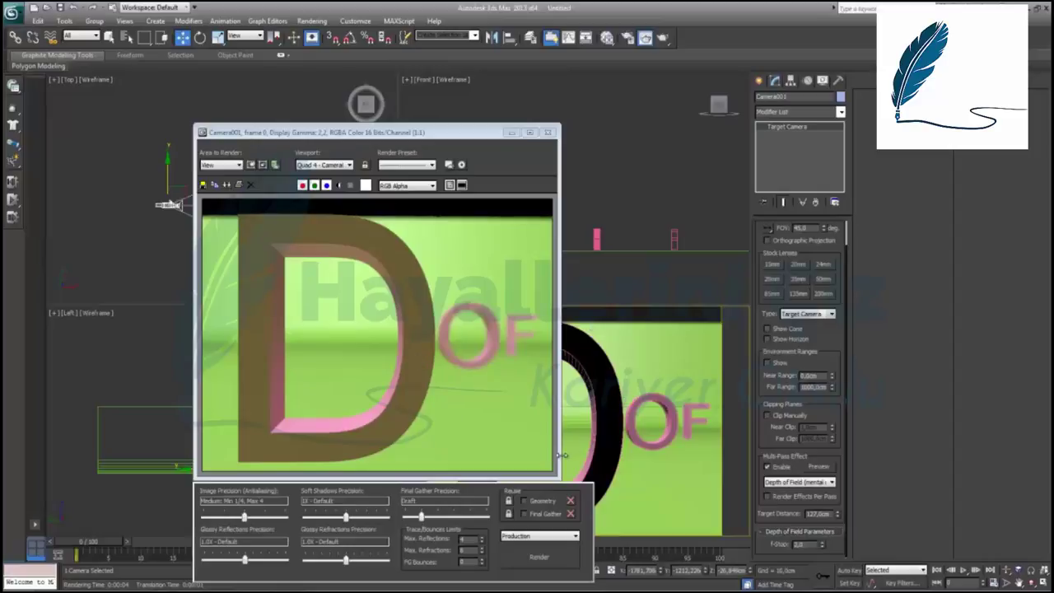
# Turn on Multi-Pass Enable and toggle Render Effects Per Pass on, then back off.
pyautogui.click(768, 467)
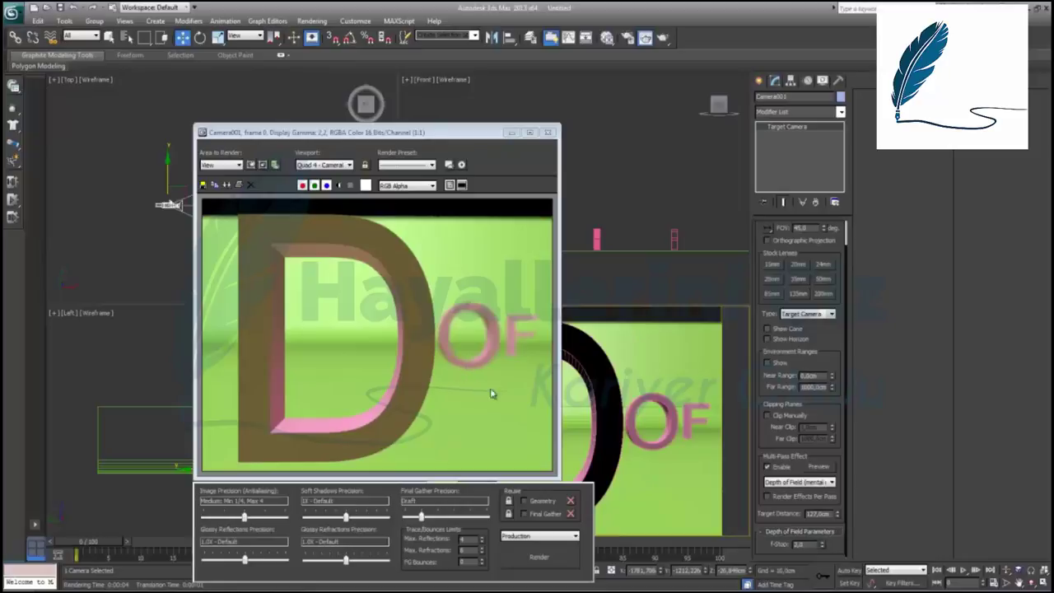
pyautogui.click(775, 497)
pyautogui.click(775, 496)
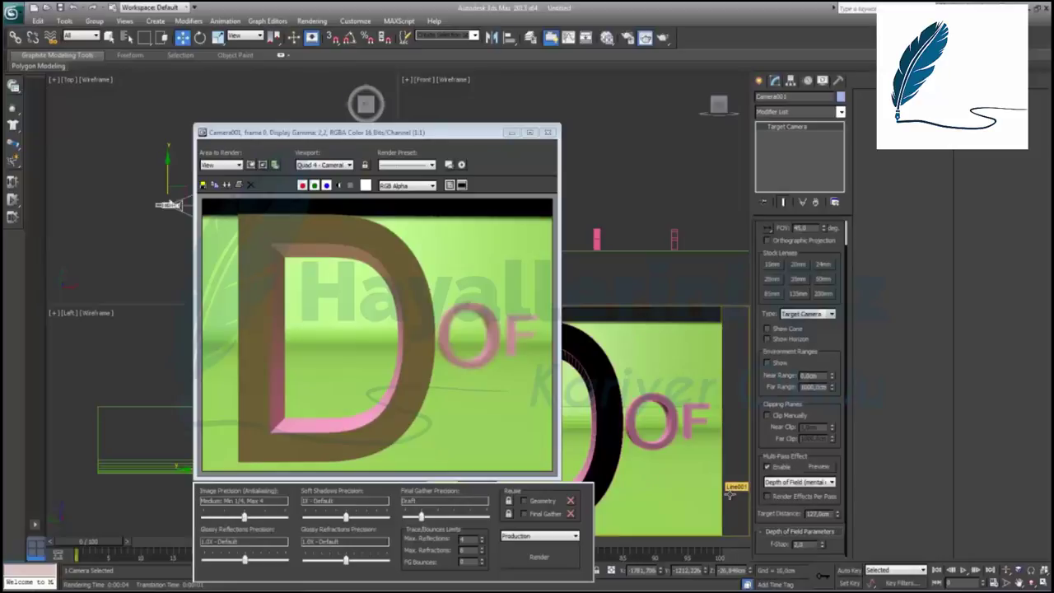